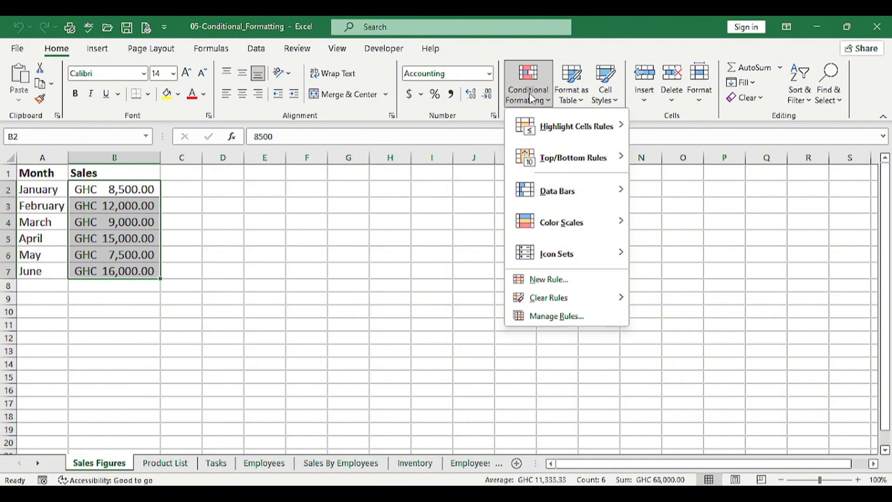
Start a Greater Than highlight rule for the selected sales figures with 10,000 as the threshold.
{"action": "mouse_move", "coordinate": [562, 115]}
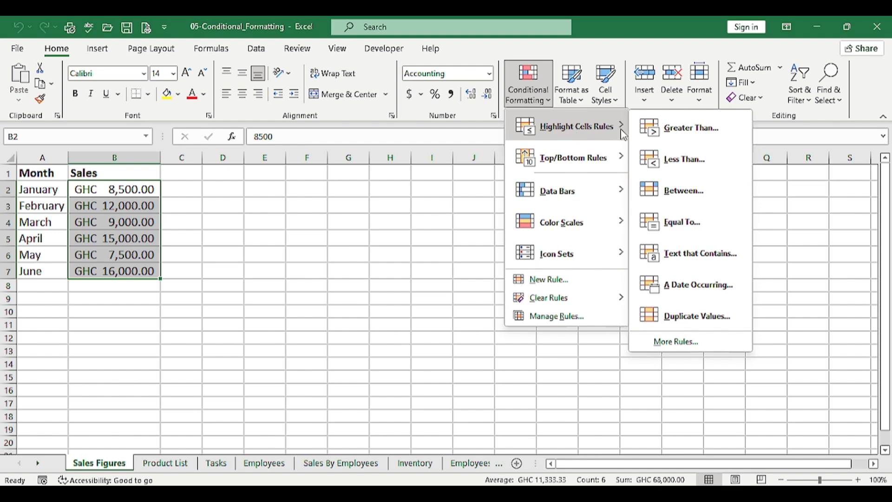
{"action": "left_click", "coordinate": [676, 138]}
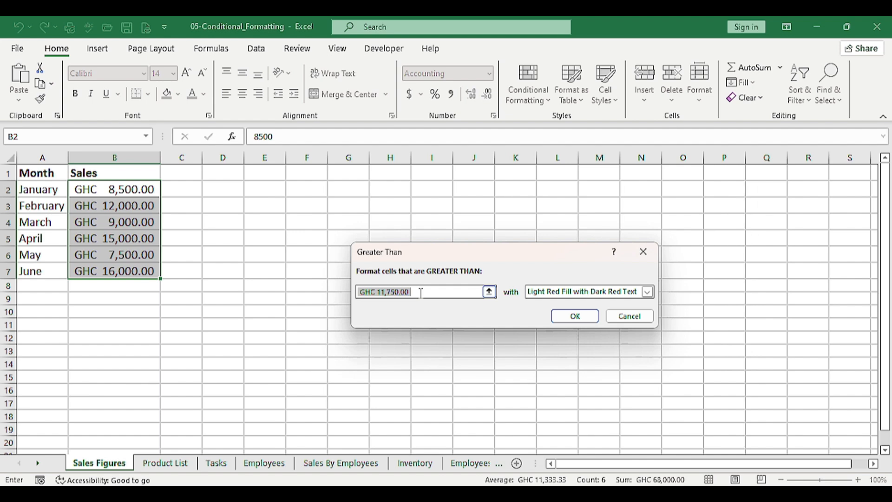
{"action": "left_click", "coordinate": [421, 293]}
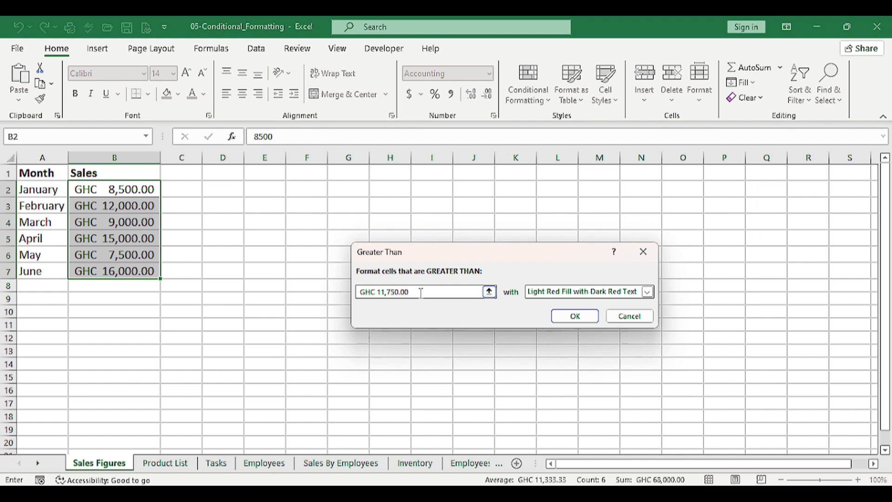
{"action": "key", "text": "BackSpace"}
{"action": "key", "text": "BackSpace"}
{"action": "key", "text": "BackSpace"}
{"action": "key", "text": "BackSpace"}
{"action": "key", "text": "BackSpace"}
{"action": "key", "text": "BackSpace"}
{"action": "key", "text": "BackSpace"}
{"action": "key", "text": "BackSpace"}
{"action": "key", "text": "BackSpace"}
{"action": "key", "text": "BackSpace"}
{"action": "key", "text": "BackSpace"}
{"action": "key", "text": "BackSpace"}
{"action": "key", "text": "BackSpace"}
{"action": "type", "text": "10"}
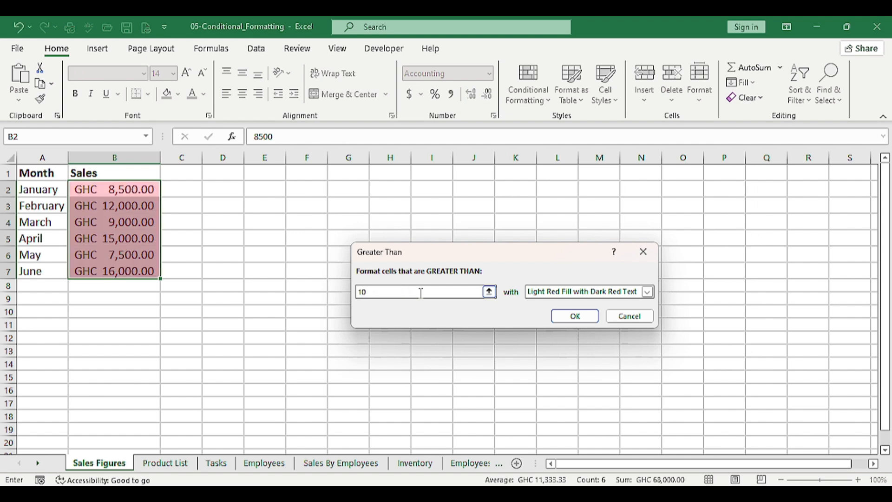
{"action": "type", "text": ",000"}
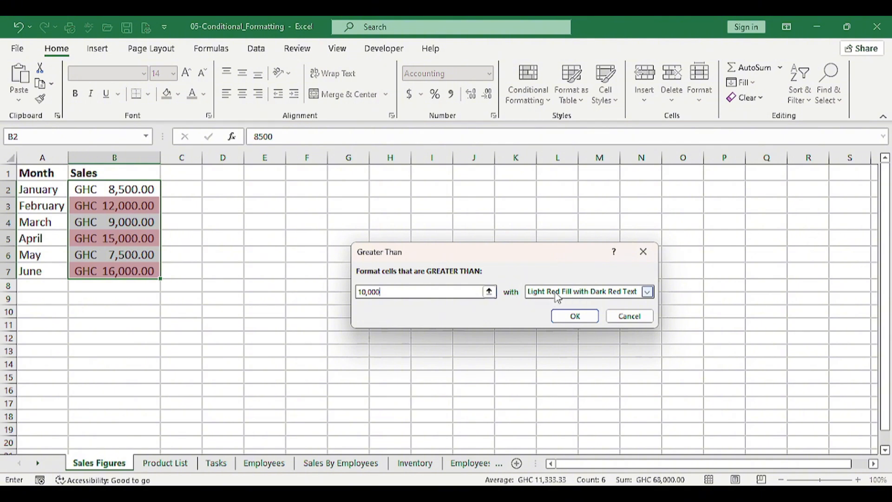
Give the Greater Than rule a custom format with a solid green fill and apply it to the sales figures.
{"action": "left_click", "coordinate": [587, 292]}
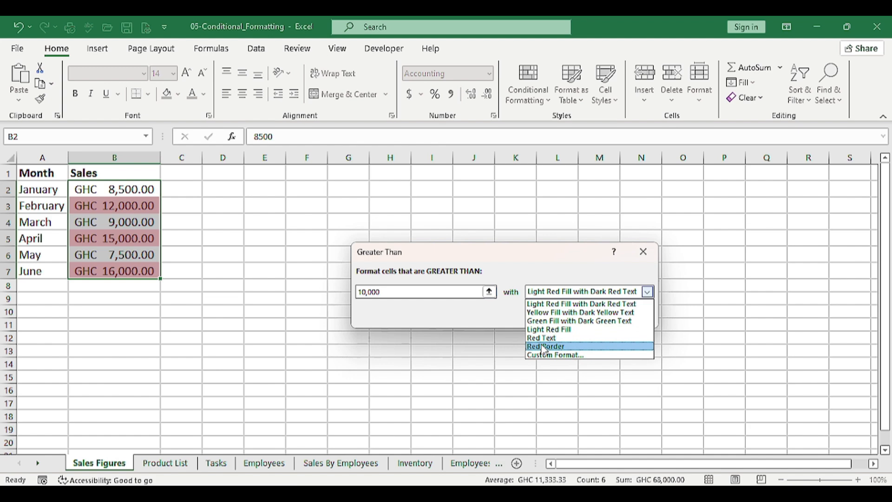
{"action": "left_click", "coordinate": [561, 356]}
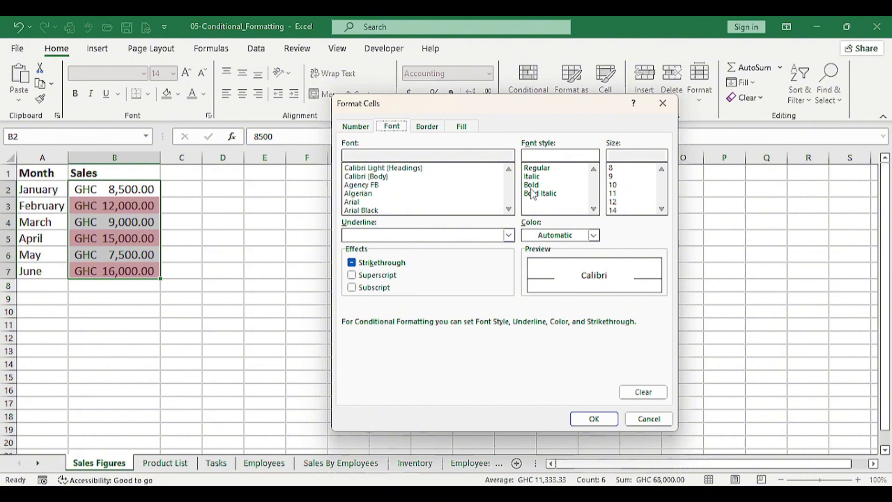
{"action": "left_click", "coordinate": [427, 126]}
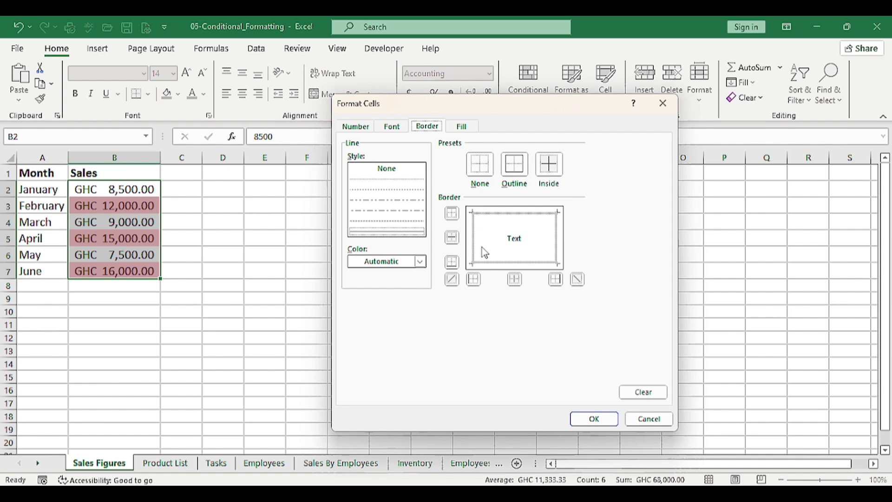
{"action": "left_click", "coordinate": [464, 131]}
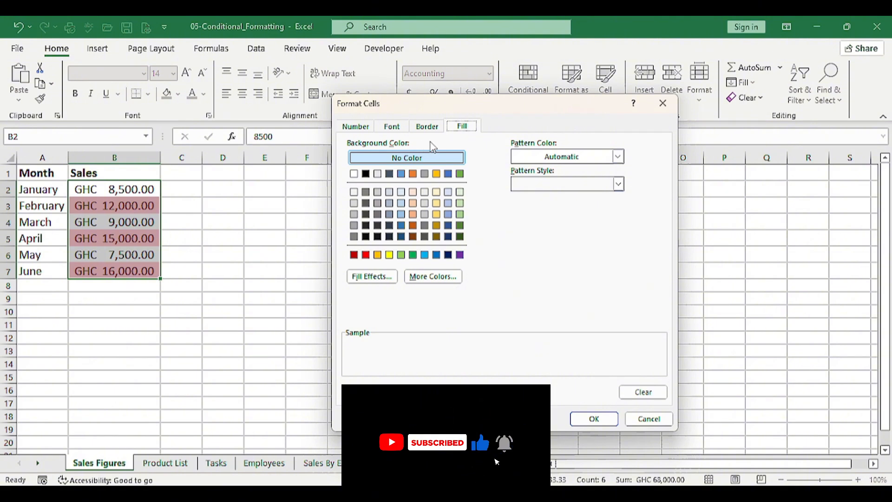
{"action": "left_click", "coordinate": [413, 255]}
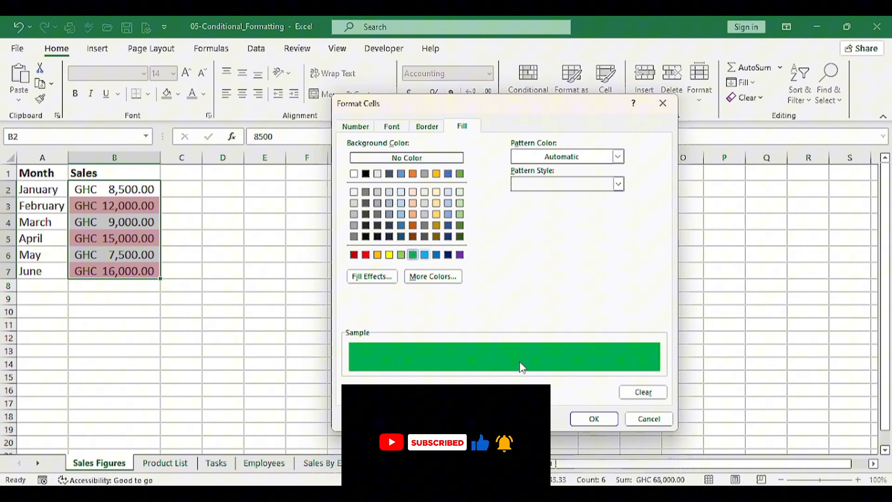
{"action": "left_click", "coordinate": [594, 419]}
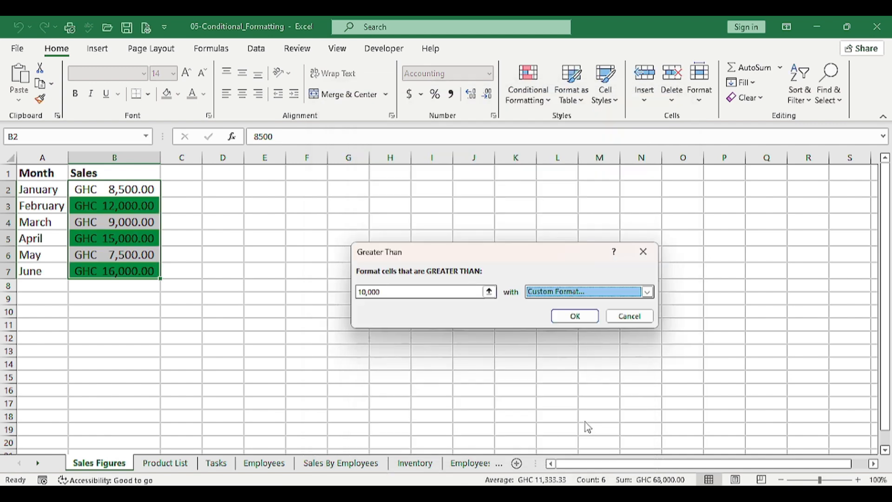
{"action": "left_click", "coordinate": [586, 319]}
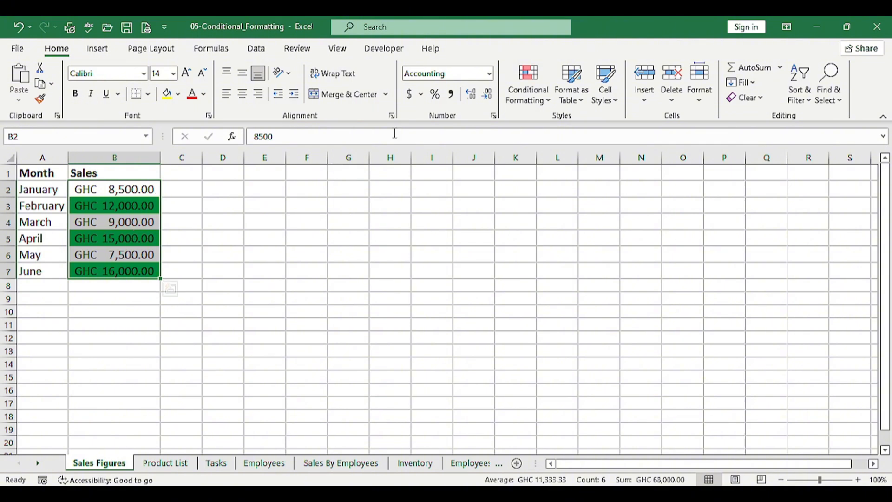
Highlight the sales figures that are less than 10000 using a custom format with a red fill.
{"action": "left_click", "coordinate": [537, 104]}
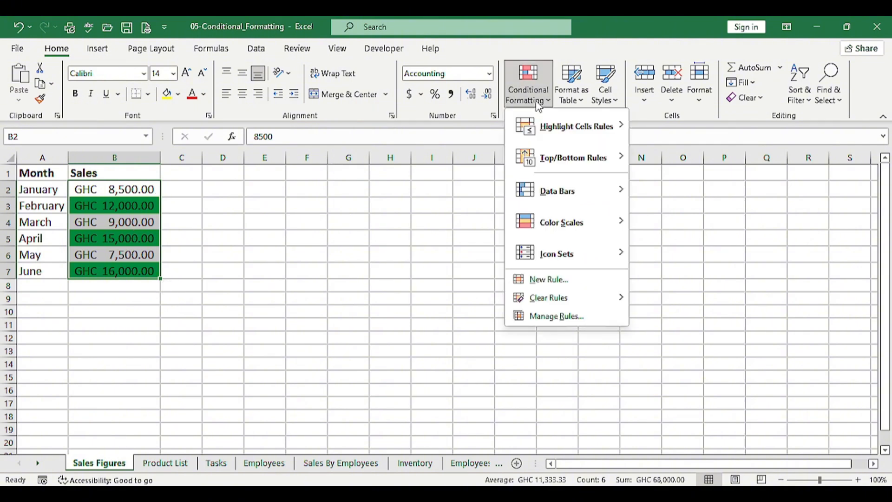
{"action": "mouse_move", "coordinate": [548, 124]}
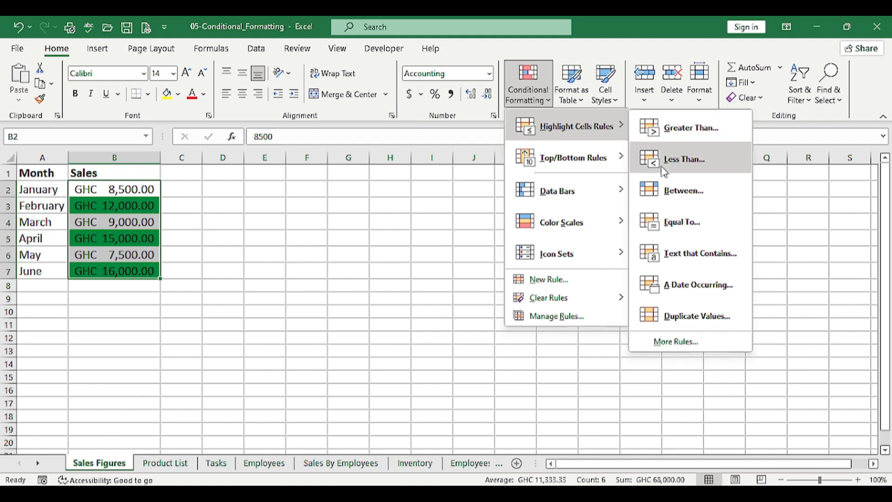
{"action": "left_click", "coordinate": [706, 156]}
{"action": "type", "text": "10000"}
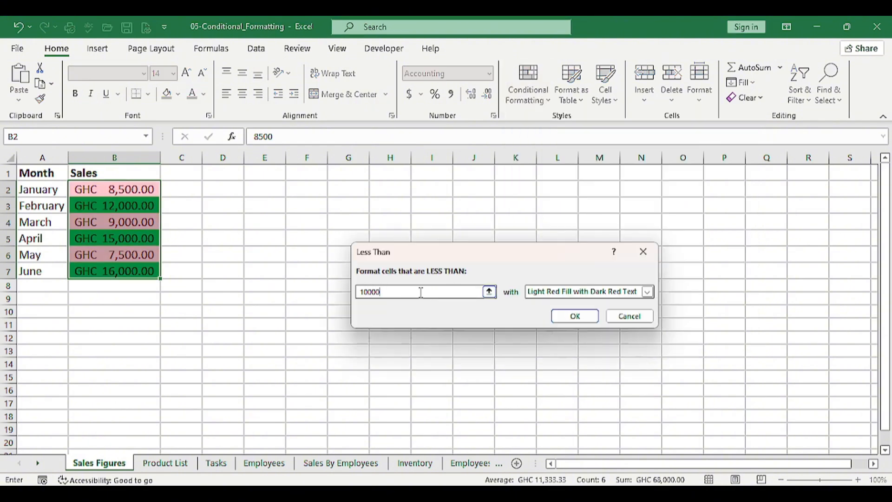
{"action": "left_click", "coordinate": [591, 296]}
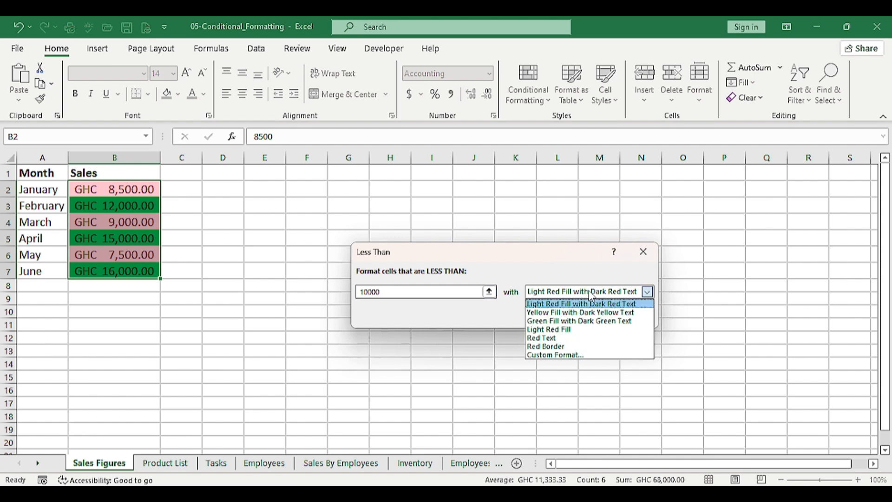
{"action": "left_click", "coordinate": [591, 355]}
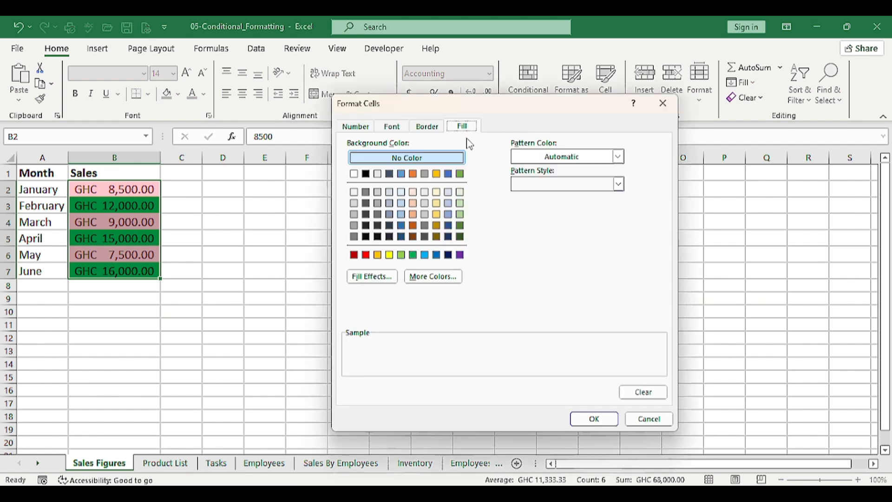
{"action": "left_click", "coordinate": [366, 255]}
{"action": "left_click", "coordinate": [594, 419]}
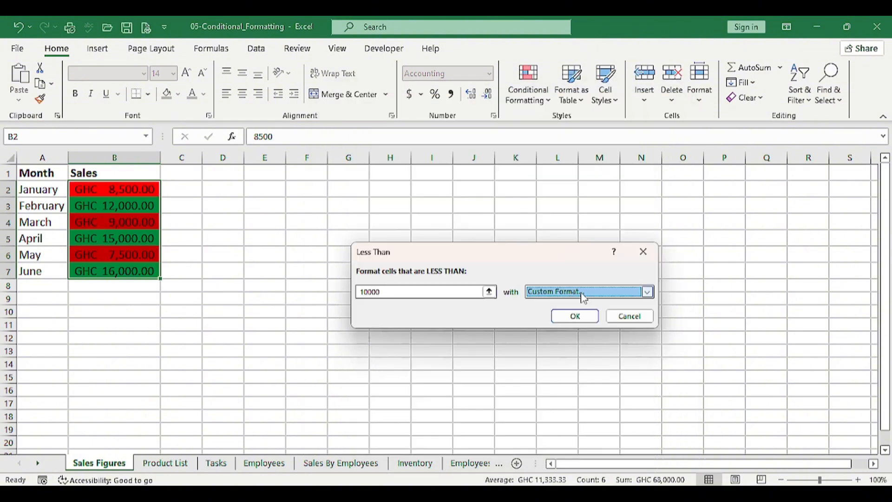
{"action": "left_click", "coordinate": [572, 315]}
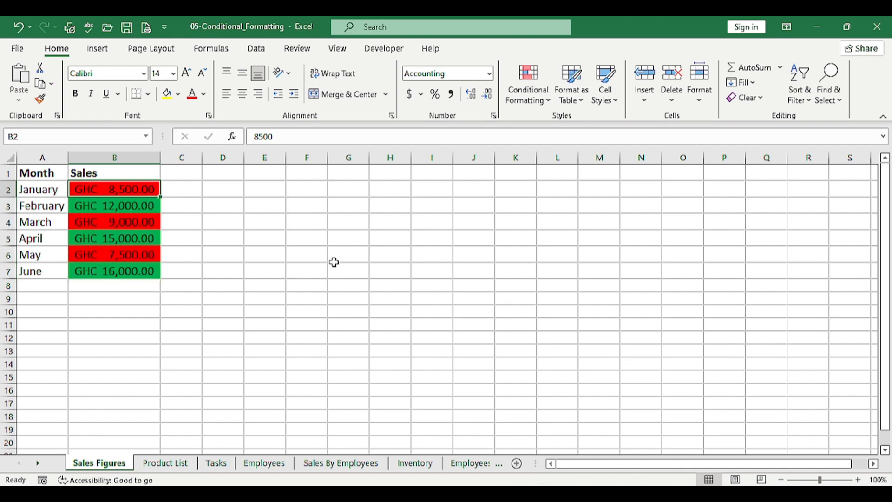
Undo the Less Than and Greater Than highlight rules on the sales figures.
{"action": "key", "text": "ctrl+z"}
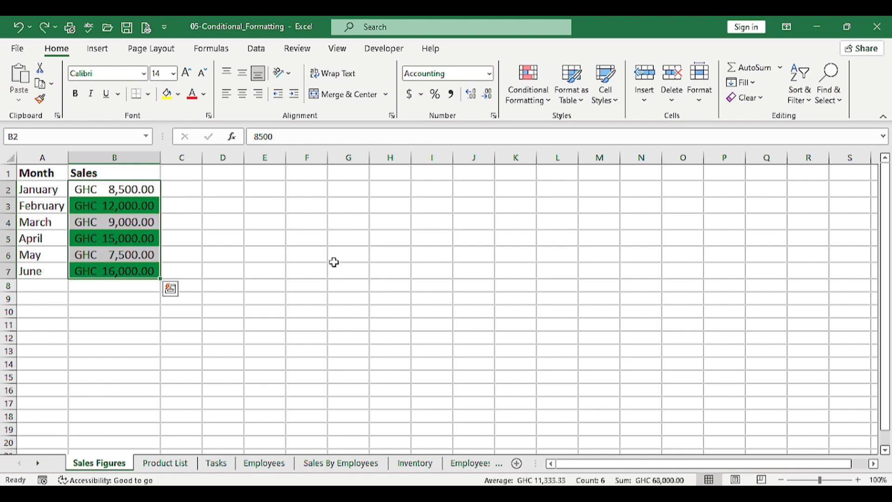
{"action": "key", "text": "ctrl+z"}
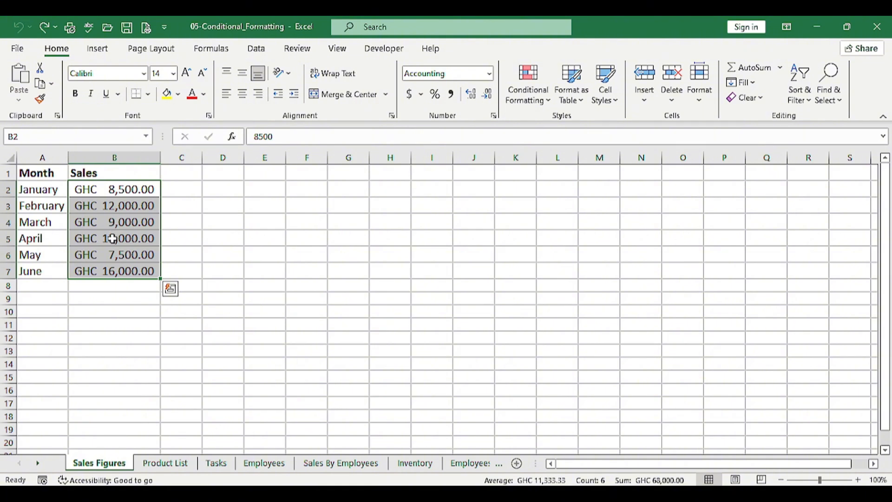
Highlight the sales figures between 5000 and 15000 with Light Red Fill with Dark Red Text.
{"action": "left_click", "coordinate": [548, 103]}
{"action": "mouse_move", "coordinate": [561, 126]}
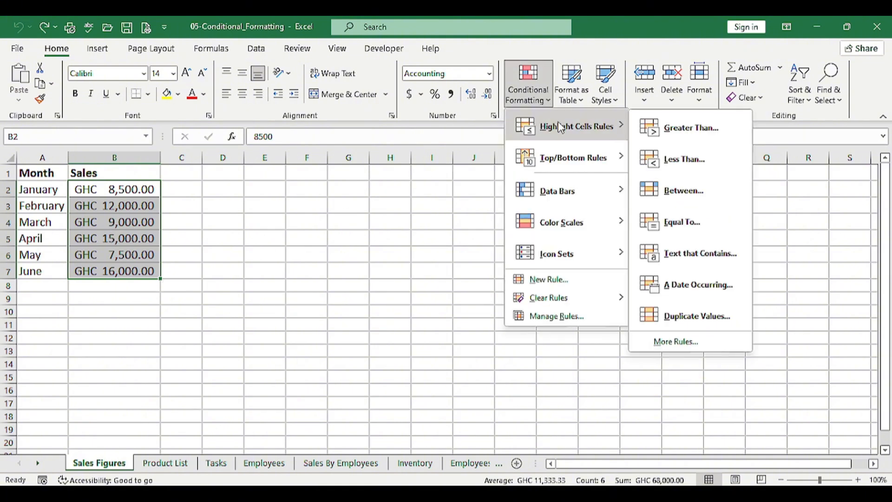
{"action": "left_click", "coordinate": [684, 196]}
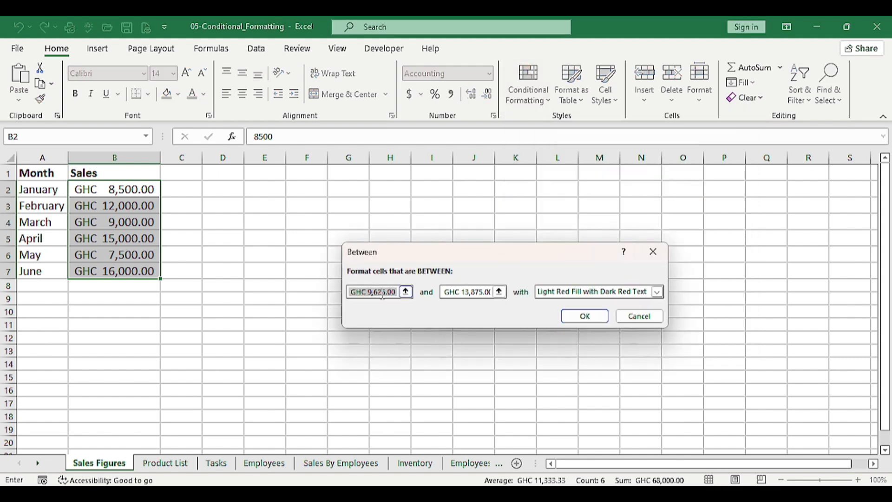
{"action": "key", "text": "BackSpace"}
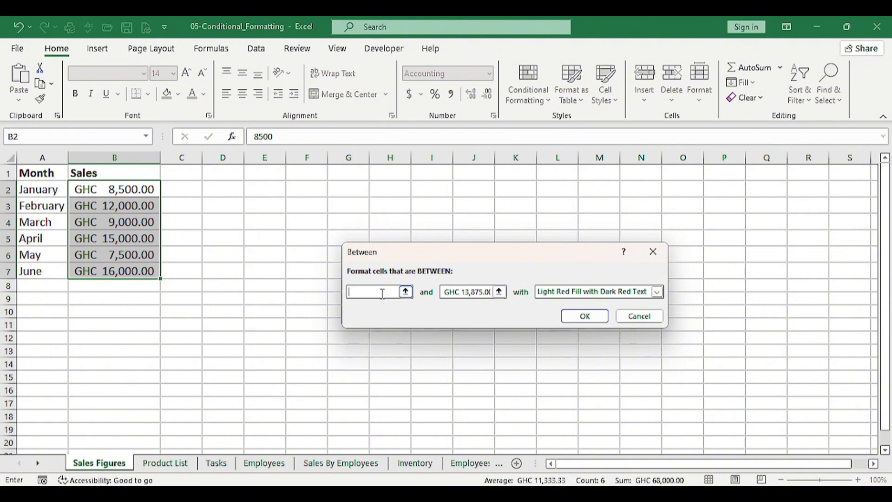
{"action": "type", "text": "5000"}
{"action": "double_click", "coordinate": [465, 291]}
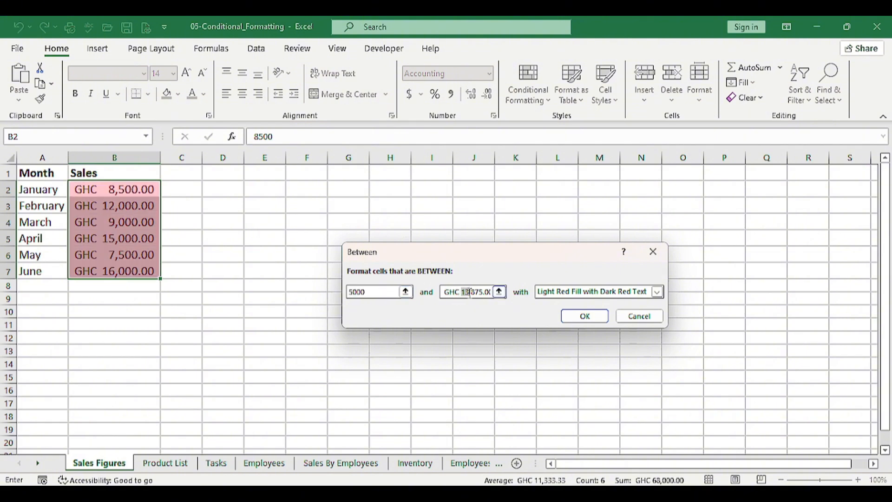
{"action": "key", "text": "BackSpace"}
{"action": "type", "text": "15000"}
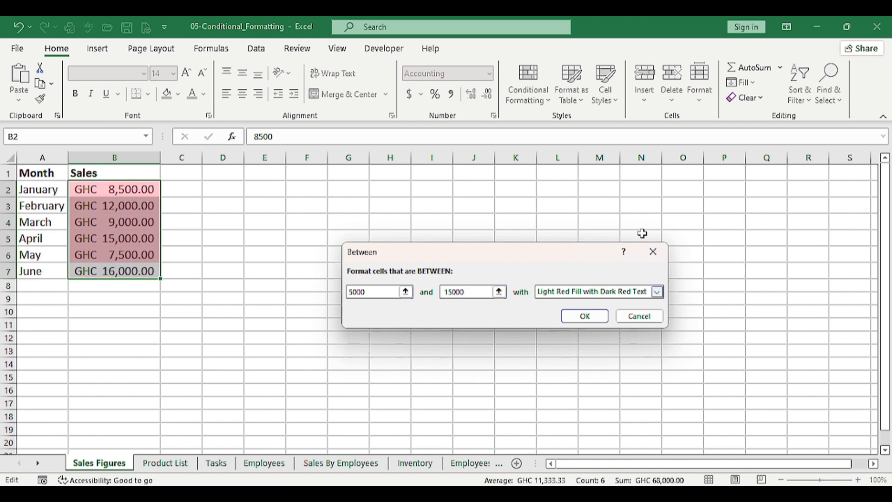
{"action": "left_click", "coordinate": [584, 316]}
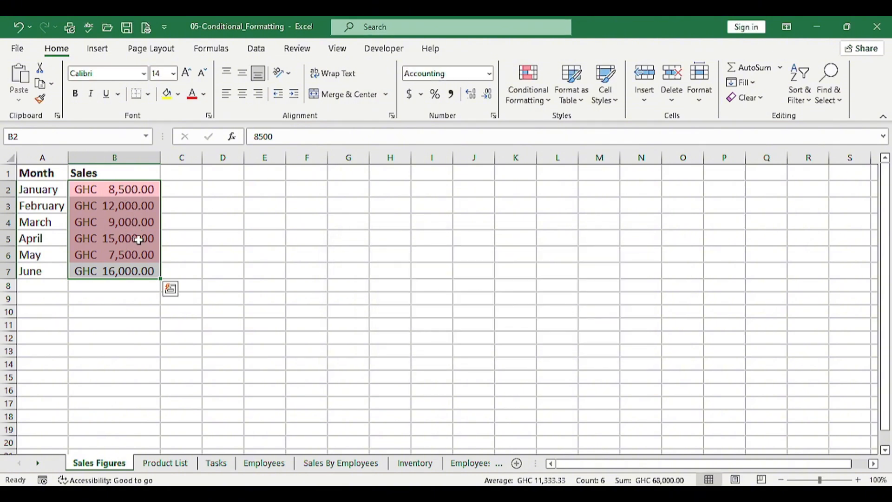
Undo the Between highlight rule on the sales figures.
{"action": "left_click", "coordinate": [60, 241]}
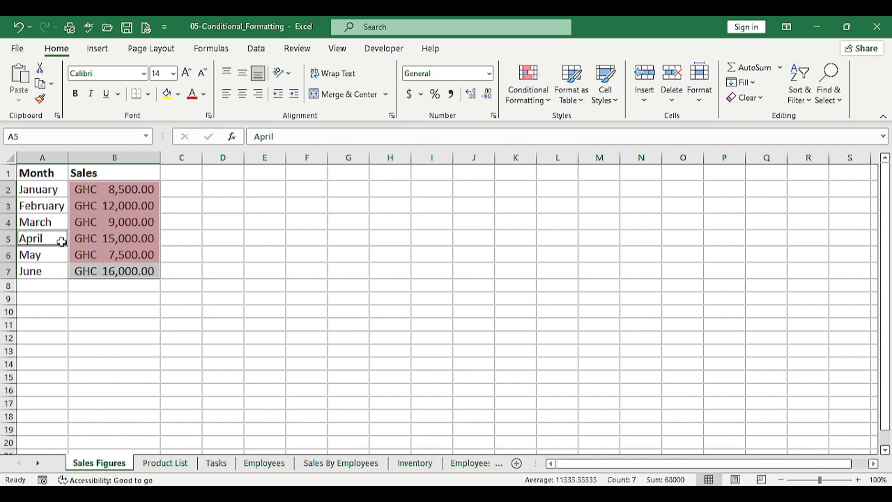
{"action": "left_click", "coordinate": [128, 237]}
{"action": "key", "text": "ctrl+z"}
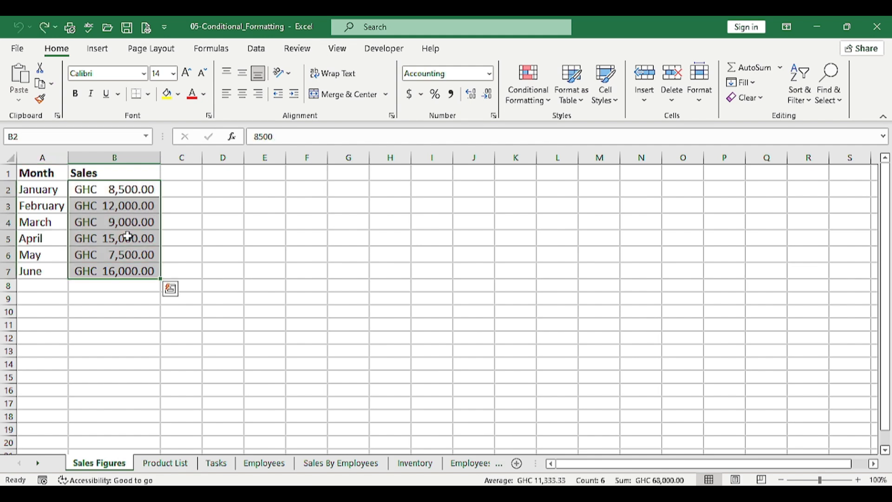
Highlight the sales figures equal to 9000 with Yellow Fill with Dark Yellow Text.
{"action": "left_click", "coordinate": [520, 93]}
{"action": "mouse_move", "coordinate": [564, 133]}
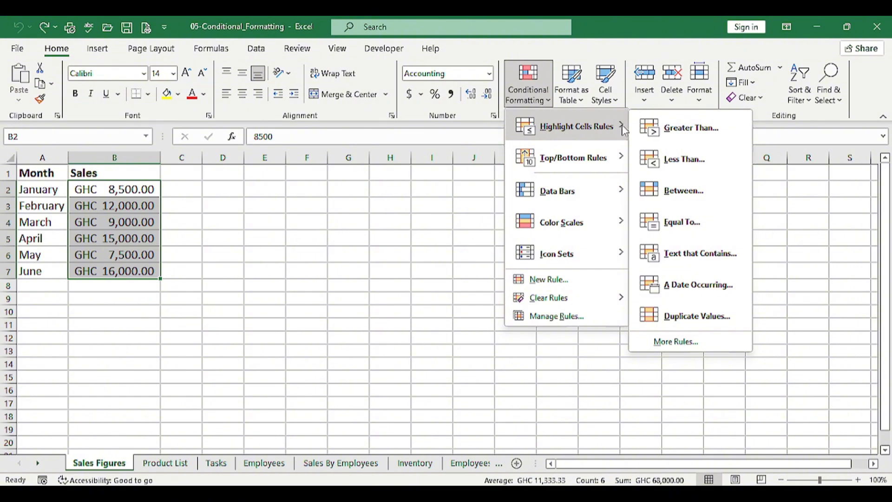
{"action": "left_click", "coordinate": [681, 222]}
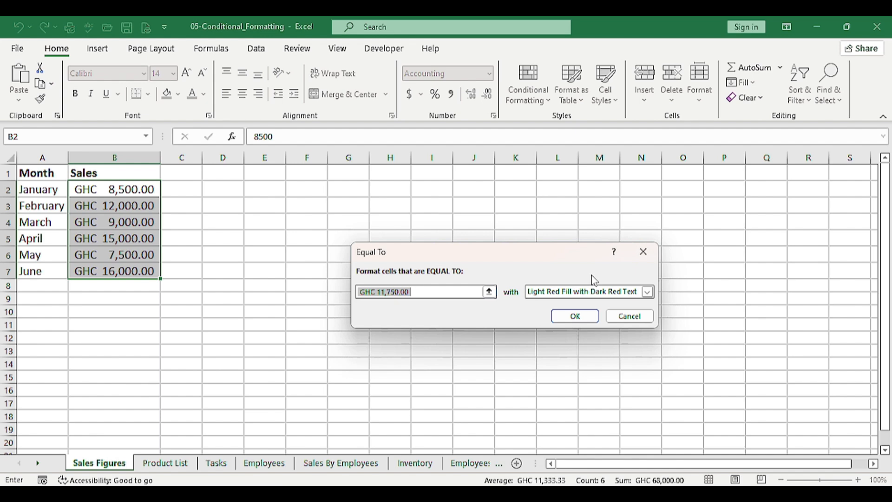
{"action": "key", "text": "BackSpace"}
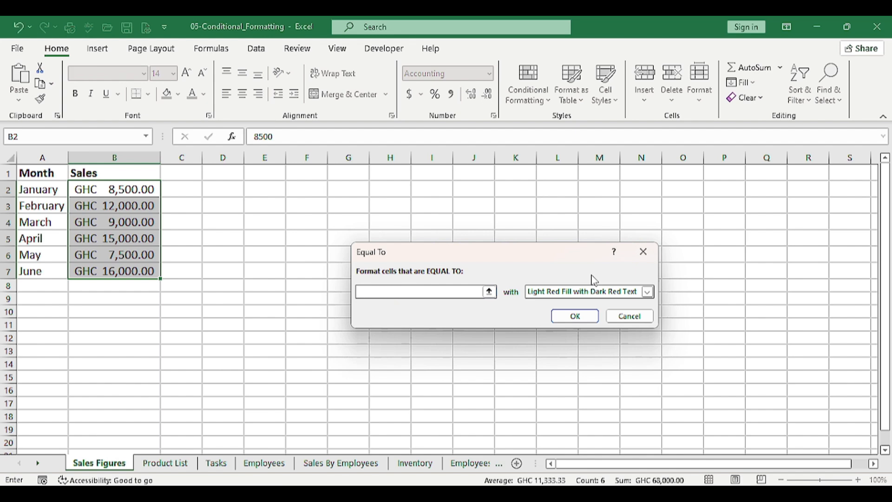
{"action": "type", "text": "9000"}
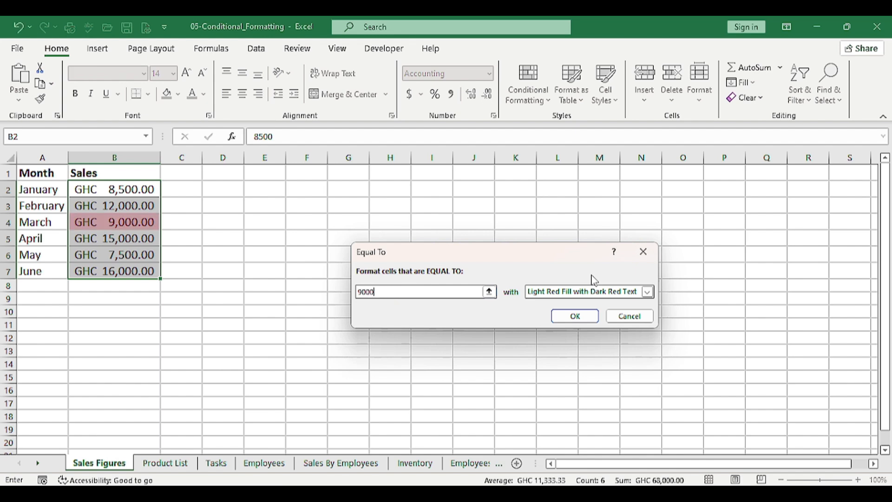
{"action": "left_click", "coordinate": [559, 293]}
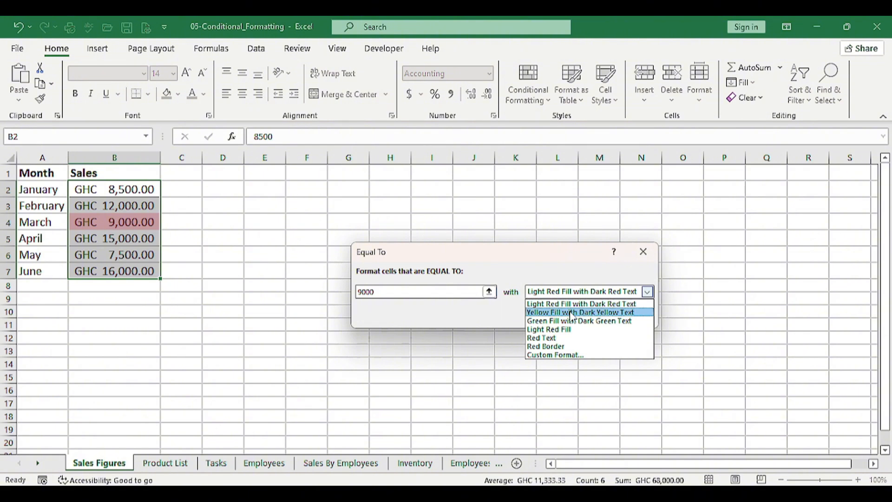
{"action": "left_click", "coordinate": [572, 312]}
{"action": "left_click", "coordinate": [570, 315]}
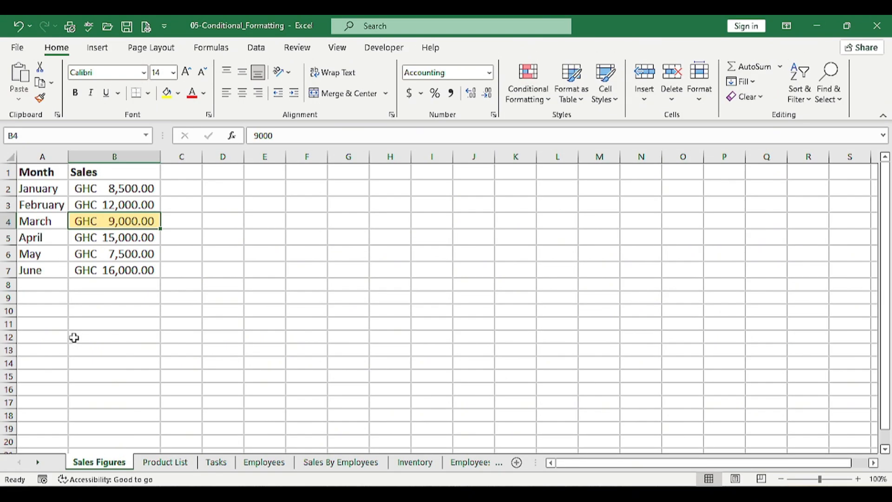
Highlight the product names containing "Fresh" on the Product List sheet with Green Fill with Dark Green Text.
{"action": "left_click", "coordinate": [175, 466]}
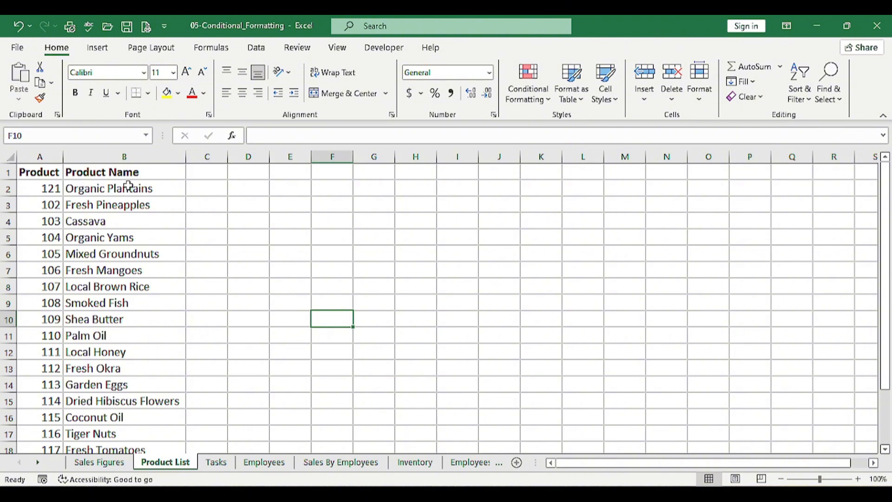
{"action": "left_click_drag", "start_coordinate": [129, 186], "coordinate": [119, 456]}
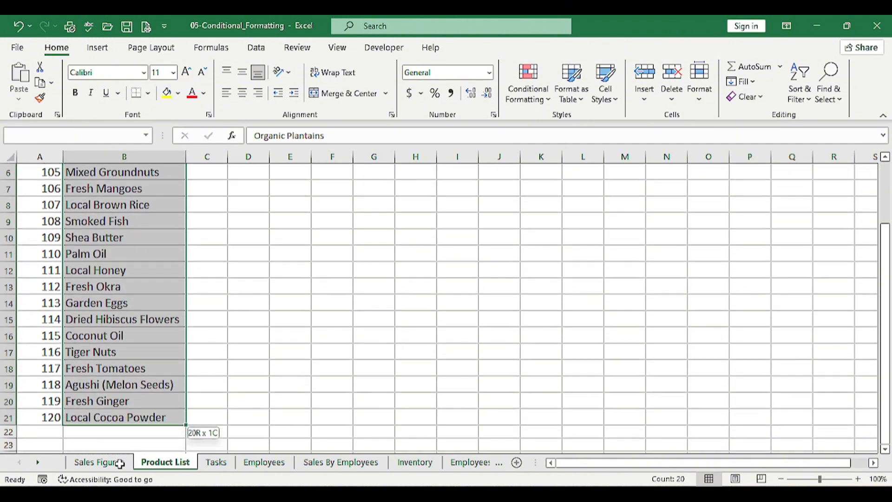
{"action": "scroll", "coordinate": [327, 203], "scroll_direction": "up", "scroll_amount": 3}
{"action": "left_click", "coordinate": [534, 103]}
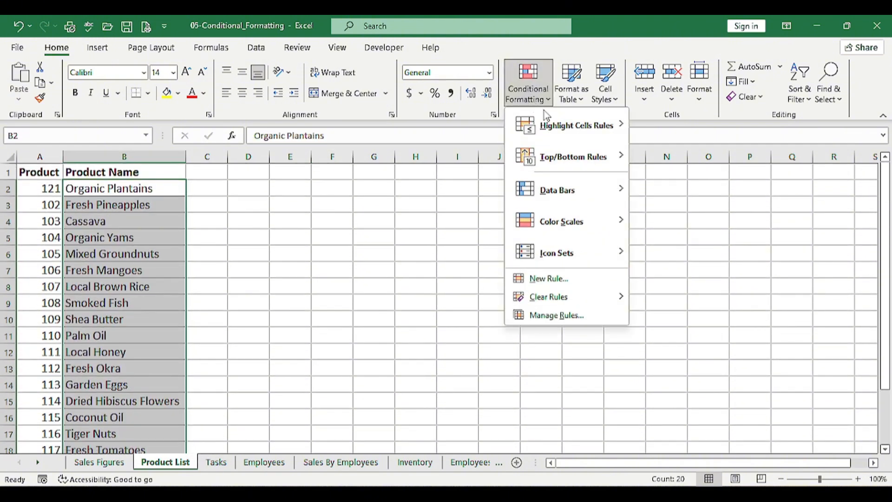
{"action": "mouse_move", "coordinate": [554, 121]}
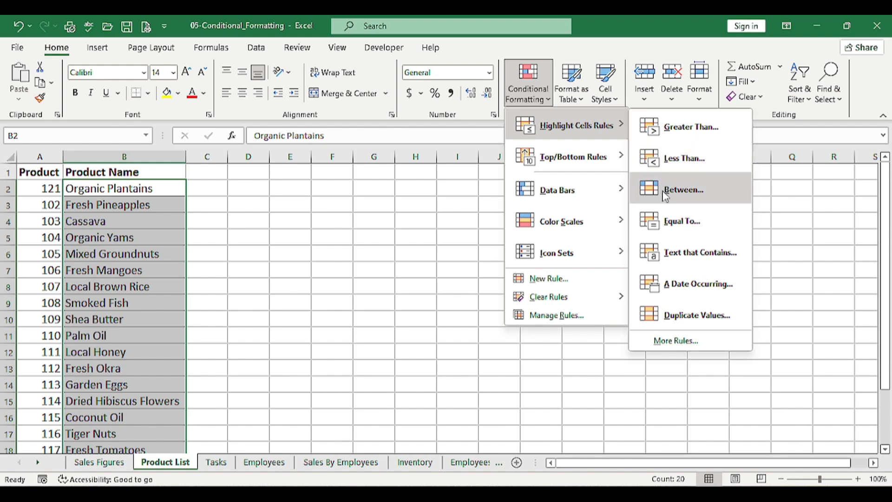
{"action": "left_click", "coordinate": [696, 253]}
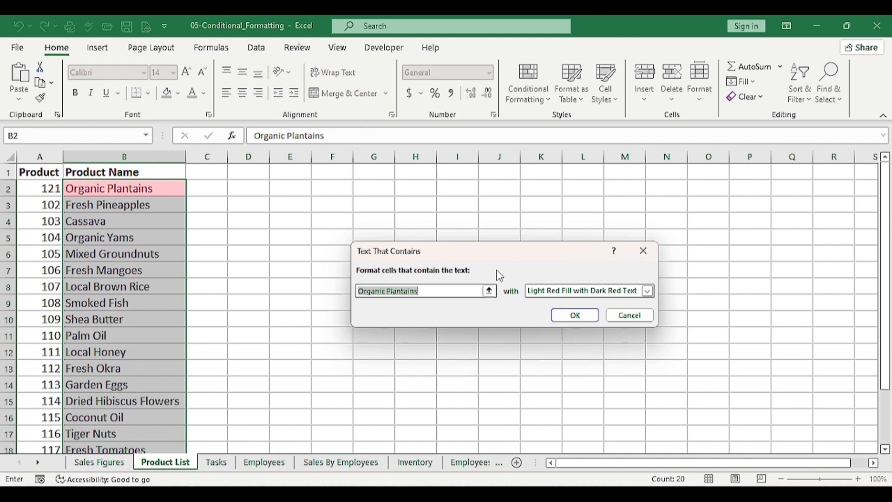
{"action": "key", "text": "BackSpace"}
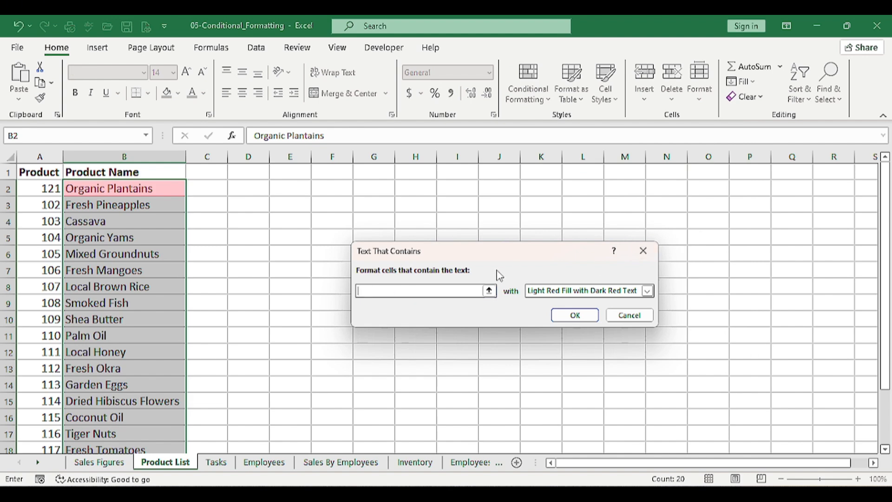
{"action": "type", "text": "Fresh"}
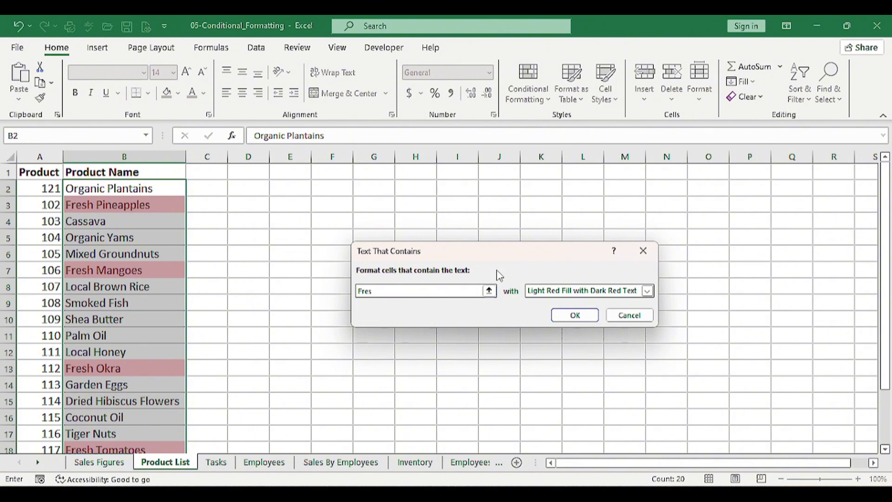
{"action": "left_click", "coordinate": [582, 292]}
{"action": "left_click", "coordinate": [554, 321]}
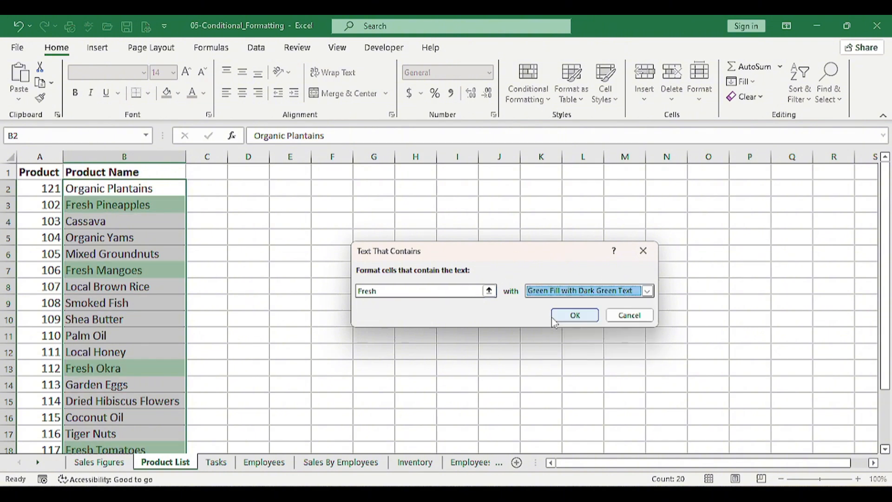
{"action": "left_click", "coordinate": [571, 315]}
{"action": "left_click", "coordinate": [207, 286]}
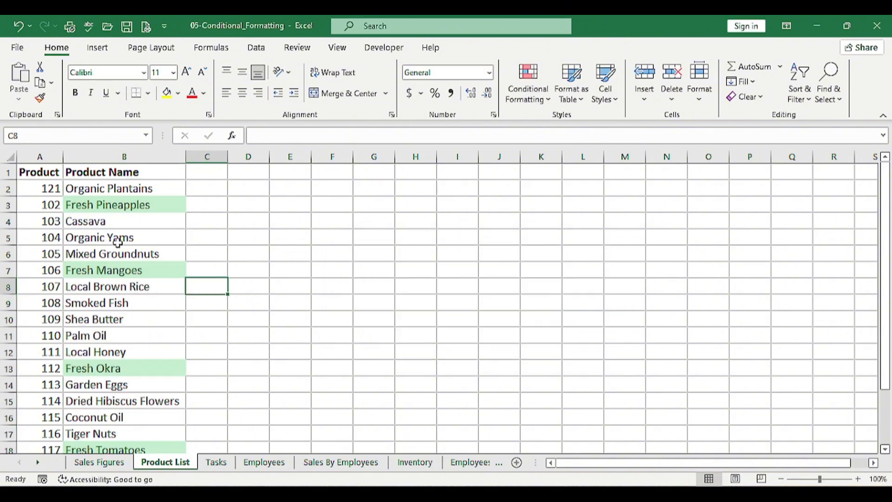
{"action": "scroll", "coordinate": [121, 212], "scroll_direction": "down", "scroll_amount": 1}
{"action": "scroll", "coordinate": [121, 214], "scroll_direction": "down", "scroll_amount": 2}
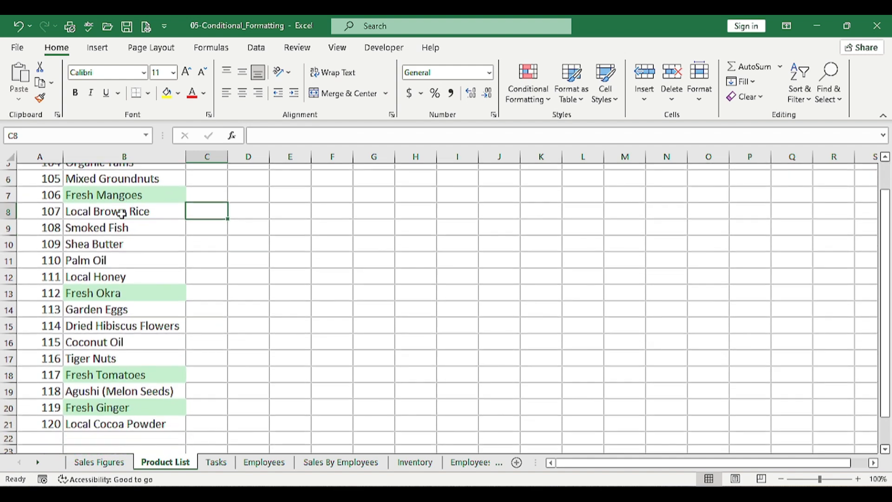
{"action": "scroll", "coordinate": [121, 219], "scroll_direction": "up", "scroll_amount": 3}
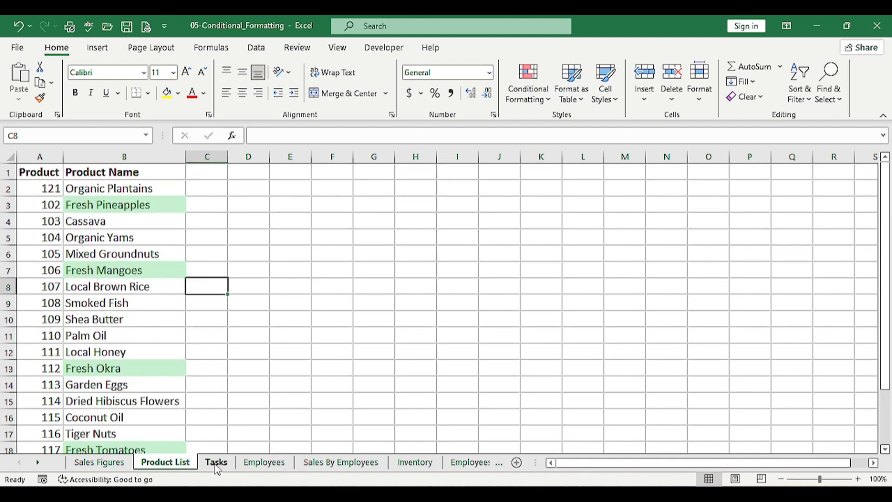
Start an A Date Occurring highlight rule for the due dates in B2:B6 of the Tasks sheet.
{"action": "left_click", "coordinate": [216, 462]}
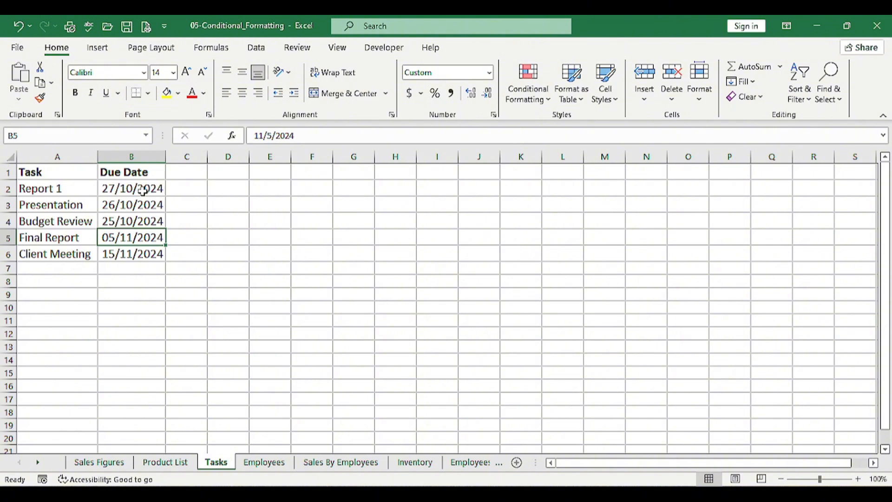
{"action": "left_click_drag", "start_coordinate": [142, 190], "coordinate": [138, 250]}
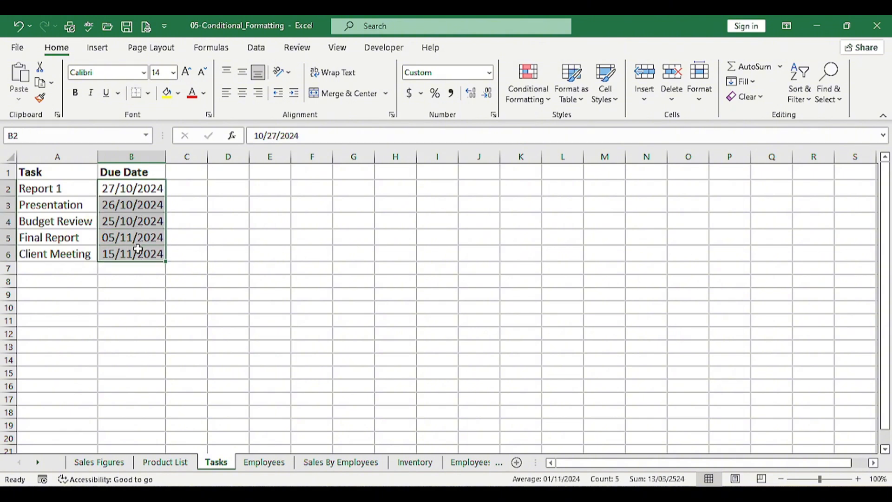
{"action": "left_click", "coordinate": [541, 94]}
{"action": "mouse_move", "coordinate": [560, 129]}
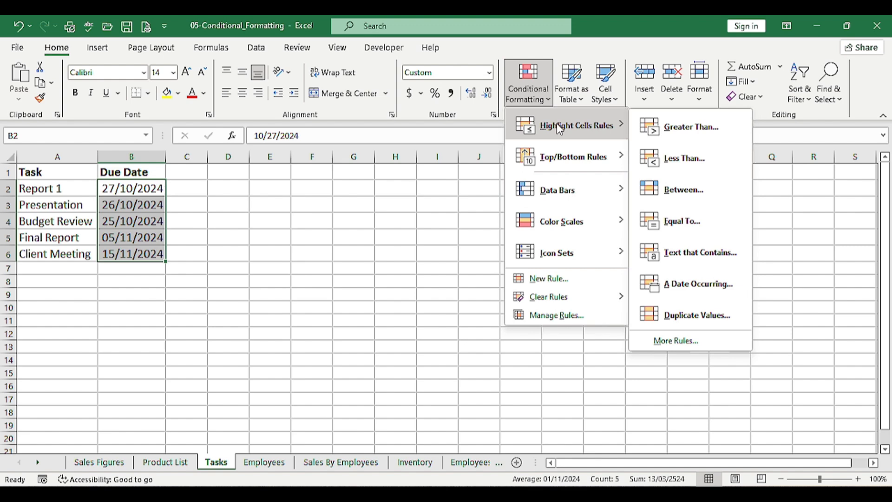
{"action": "left_click", "coordinate": [668, 285]}
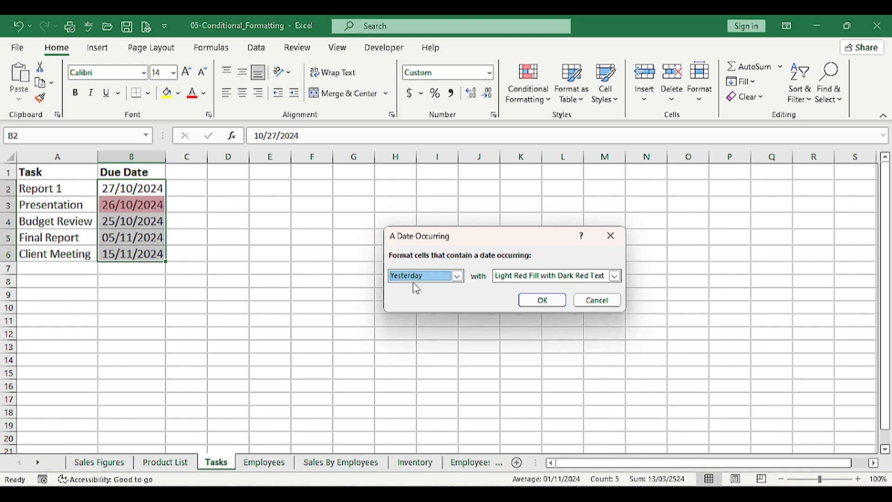
Preview the due date rule with the Today and Tomorrow periods.
{"action": "left_click", "coordinate": [457, 276]}
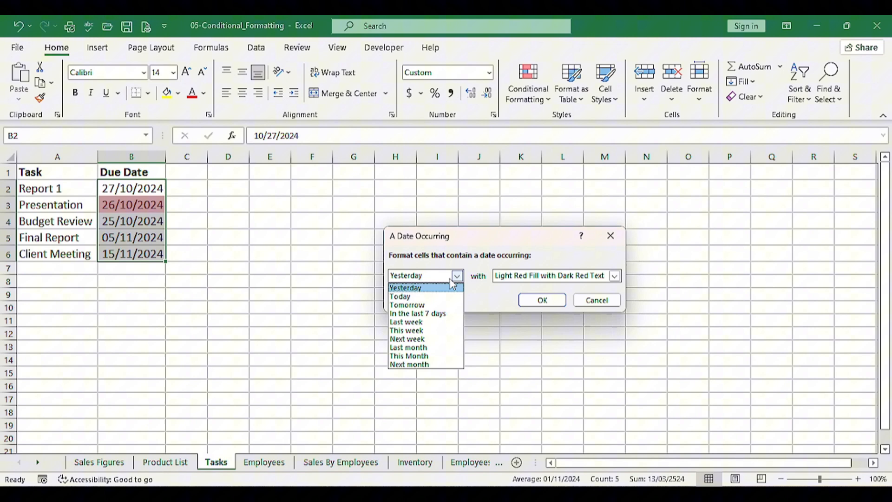
{"action": "left_click", "coordinate": [413, 297]}
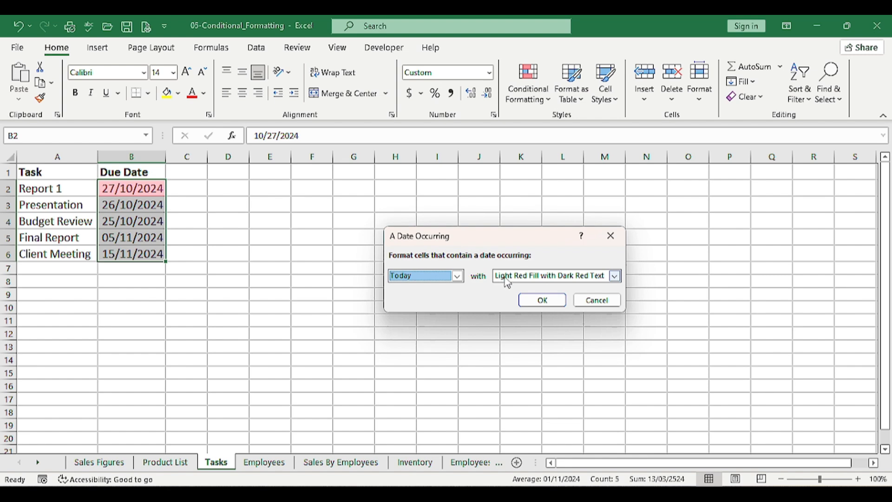
{"action": "left_click", "coordinate": [457, 276]}
{"action": "left_click", "coordinate": [424, 305]}
Highlight the due dates in the last 7 days with Light Red Fill with Dark Red Text.
{"action": "left_click", "coordinate": [457, 279]}
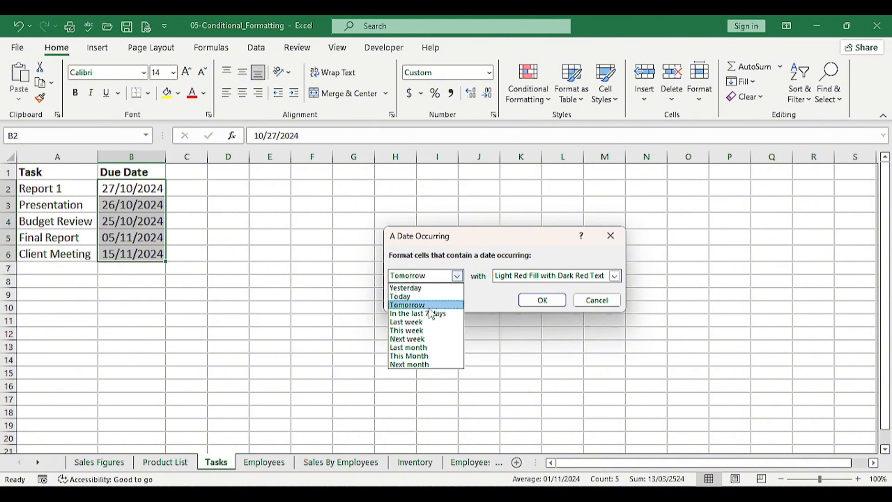
{"action": "left_click", "coordinate": [428, 314]}
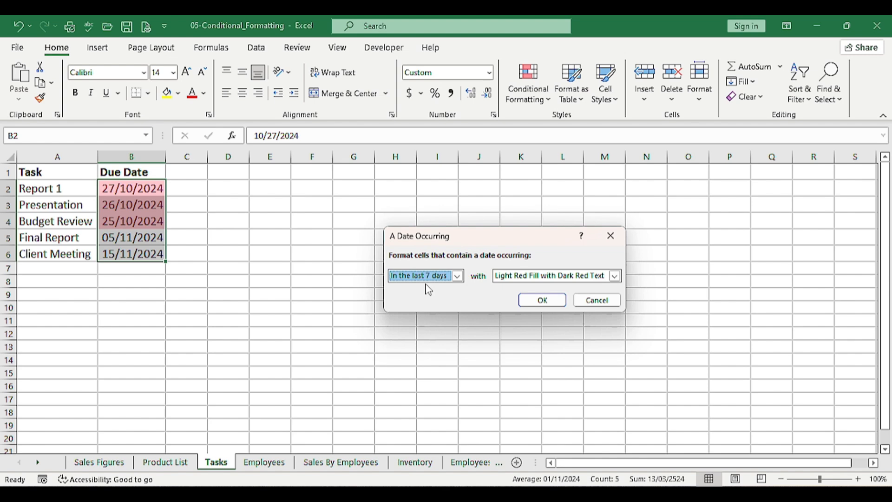
{"action": "left_click", "coordinate": [542, 299]}
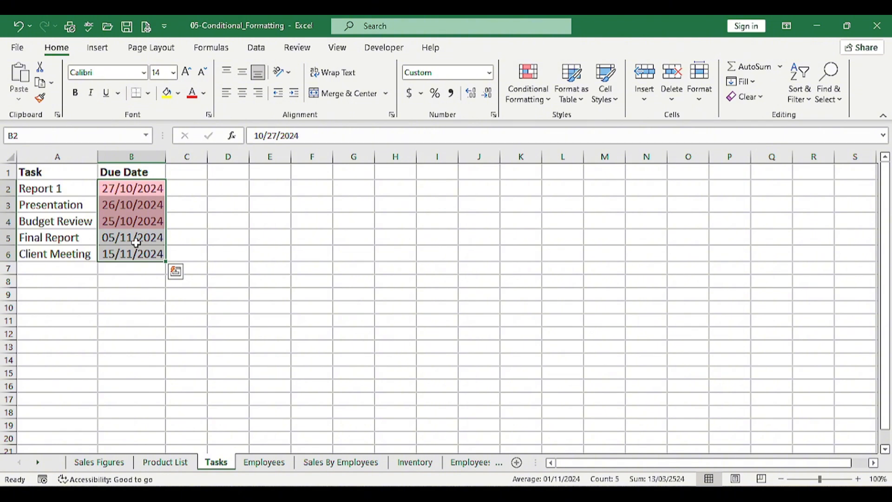
{"action": "left_click", "coordinate": [186, 254]}
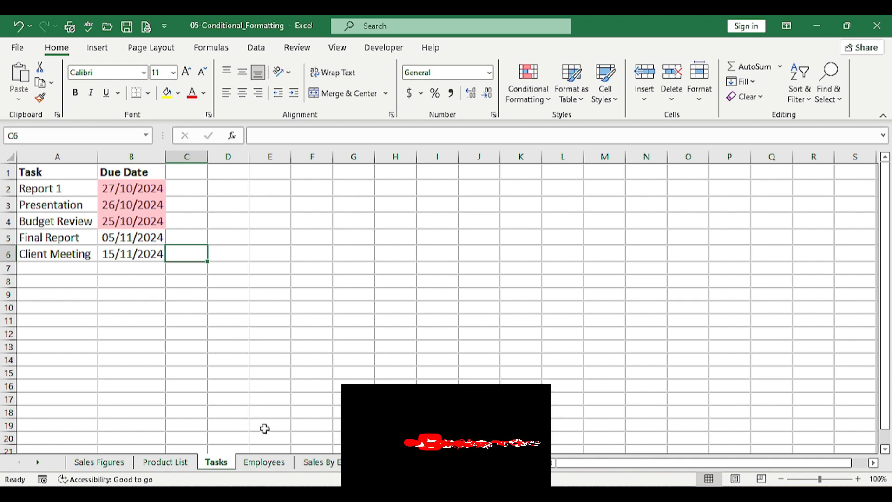
Highlight duplicate employee IDs on the Employees sheet with Light Red Fill with Dark Red Text, previewing the Unique option before applying Duplicate.
{"action": "left_click", "coordinate": [264, 461]}
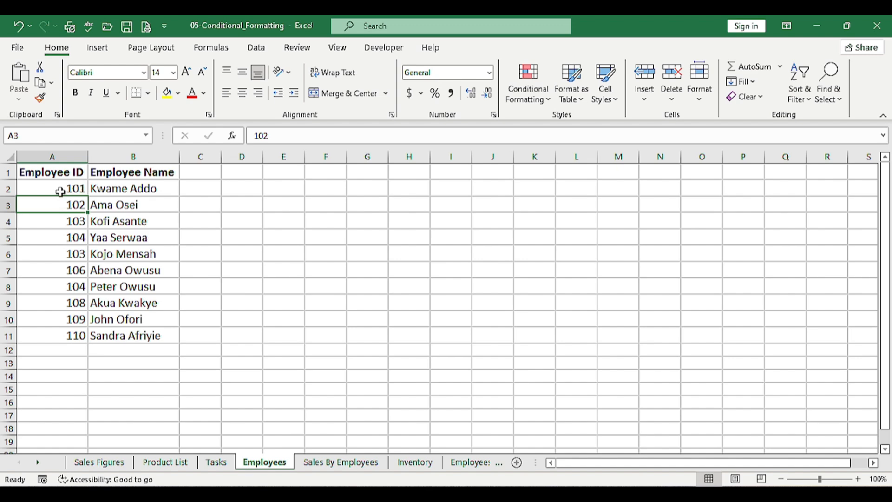
{"action": "left_click_drag", "start_coordinate": [64, 189], "coordinate": [77, 340]}
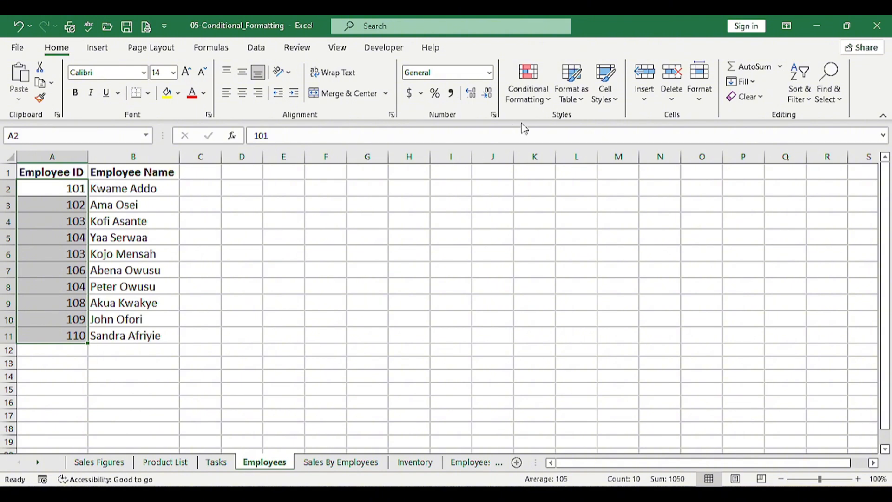
{"action": "left_click", "coordinate": [532, 104]}
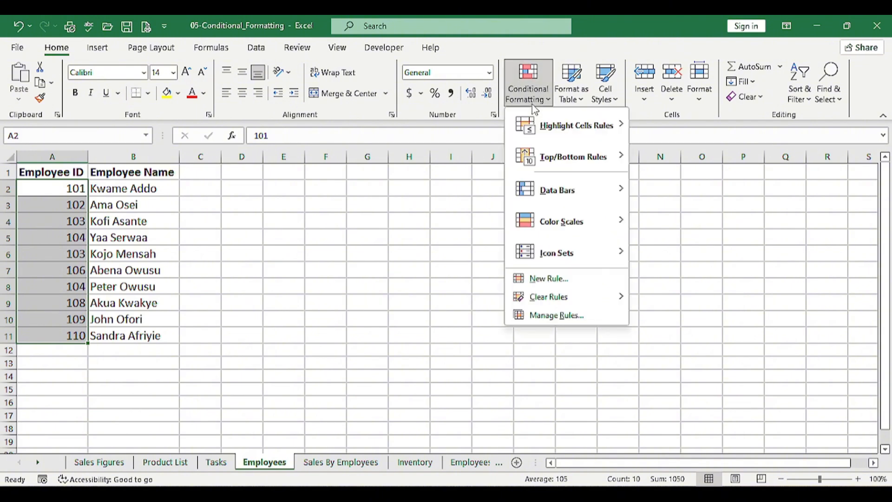
{"action": "mouse_move", "coordinate": [565, 119]}
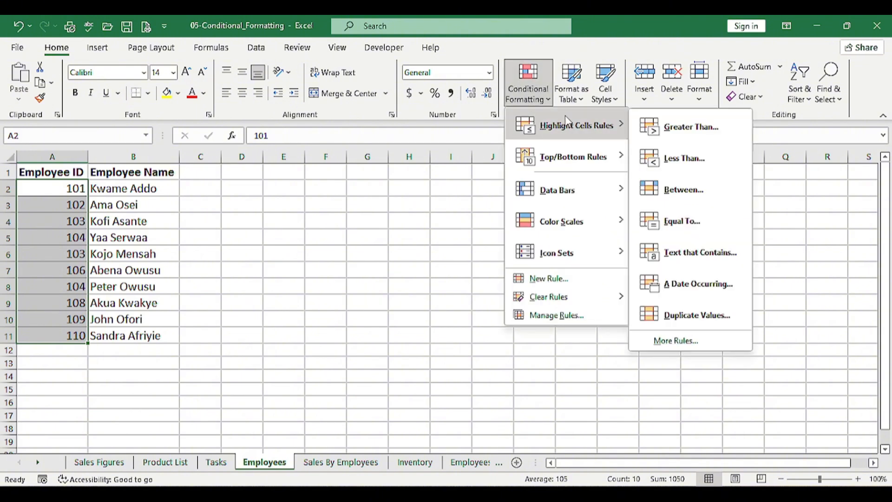
{"action": "left_click", "coordinate": [687, 315]}
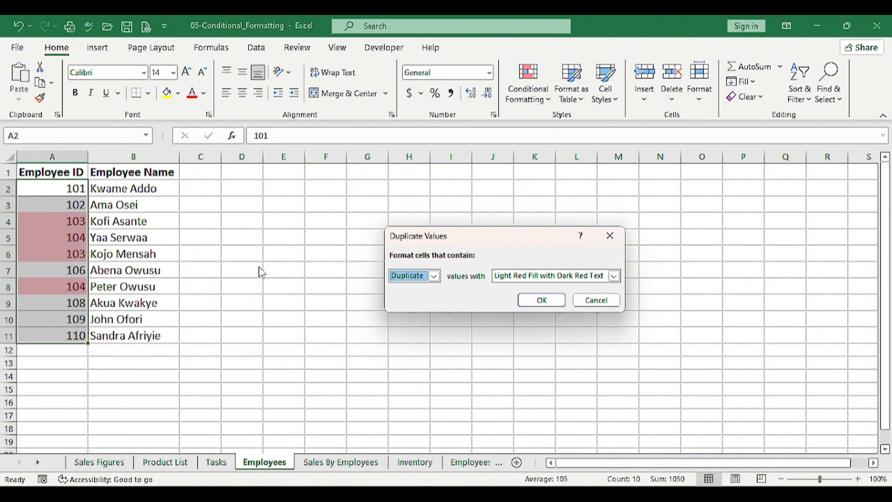
{"action": "left_click", "coordinate": [434, 277]}
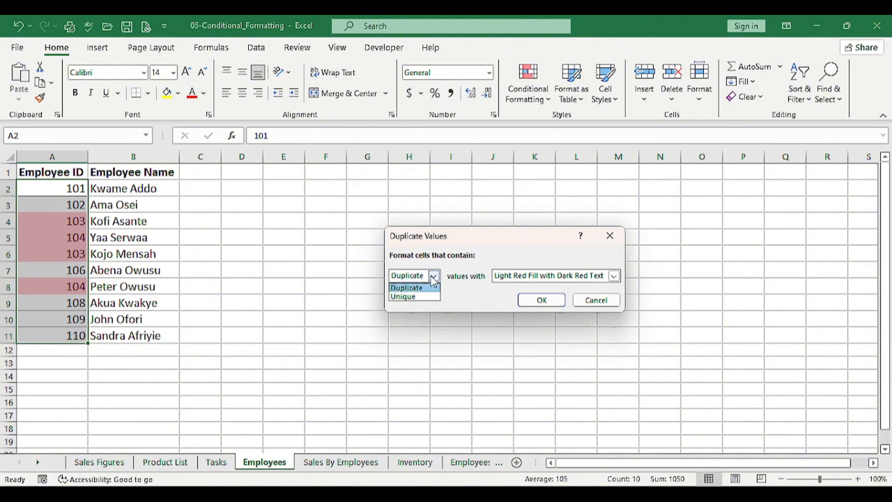
{"action": "left_click", "coordinate": [412, 296]}
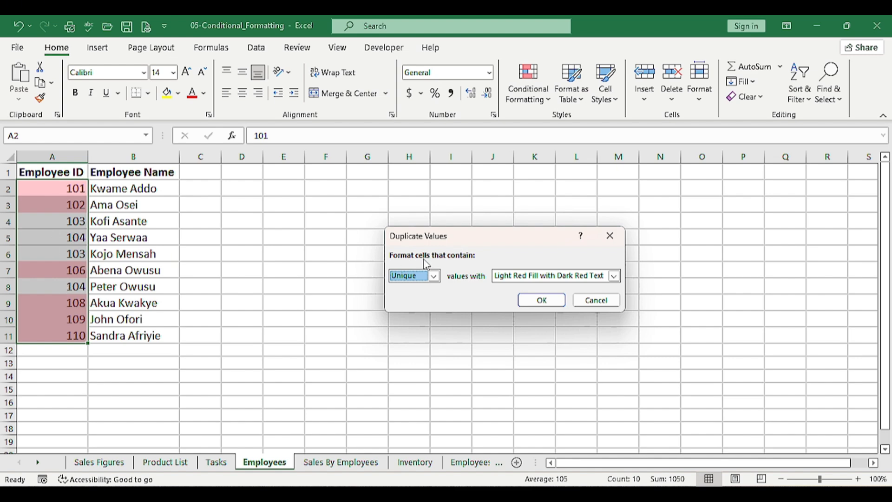
{"action": "left_click", "coordinate": [440, 281]}
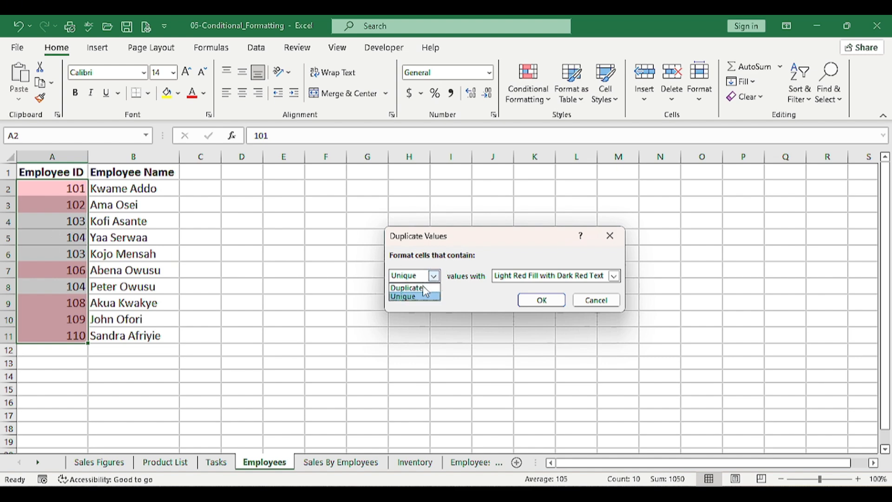
{"action": "left_click", "coordinate": [420, 287]}
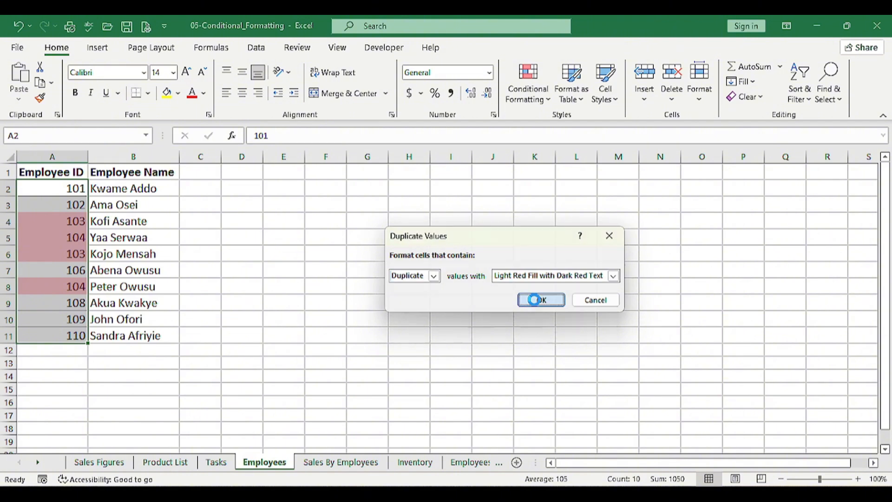
{"action": "left_click", "coordinate": [539, 301]}
{"action": "left_click", "coordinate": [72, 237]}
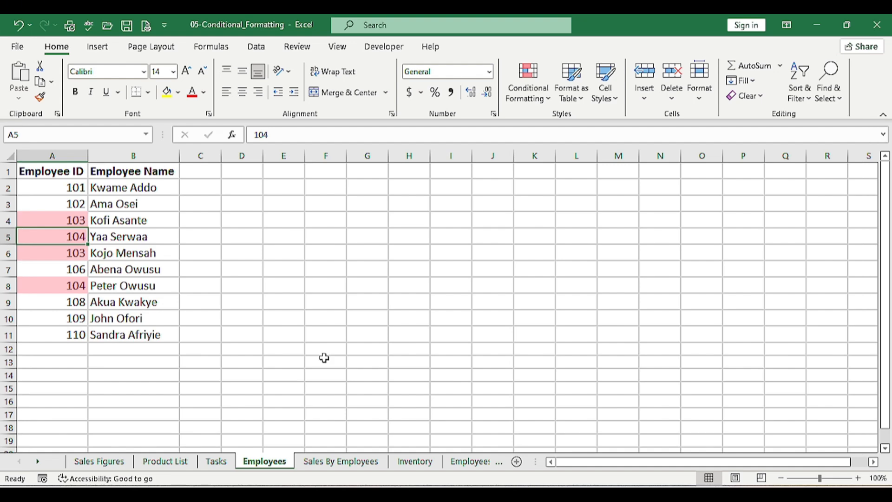
Select the sales amounts in B2:B21 on the Sales By Employees sheet.
{"action": "left_click", "coordinate": [323, 468]}
{"action": "scroll", "coordinate": [205, 277], "scroll_direction": "up", "scroll_amount": 1}
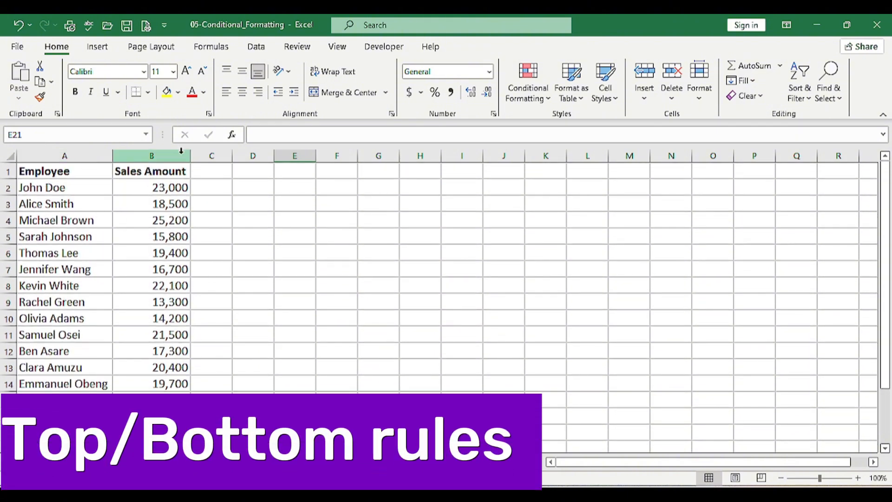
{"action": "left_click_drag", "start_coordinate": [165, 184], "coordinate": [172, 395]}
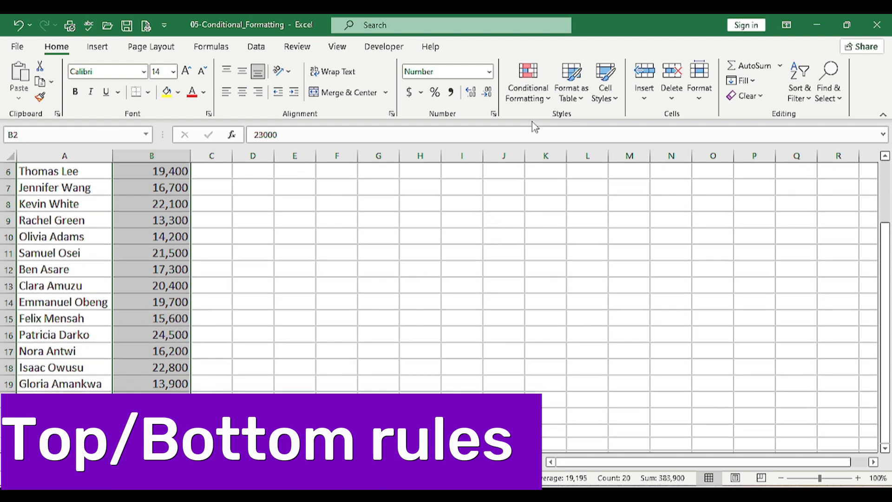
Try a Top 10 Items rule on the sales amounts with Light Red Fill with Dark Red Text, review the highlighted rows and undo it.
{"action": "left_click", "coordinate": [541, 99]}
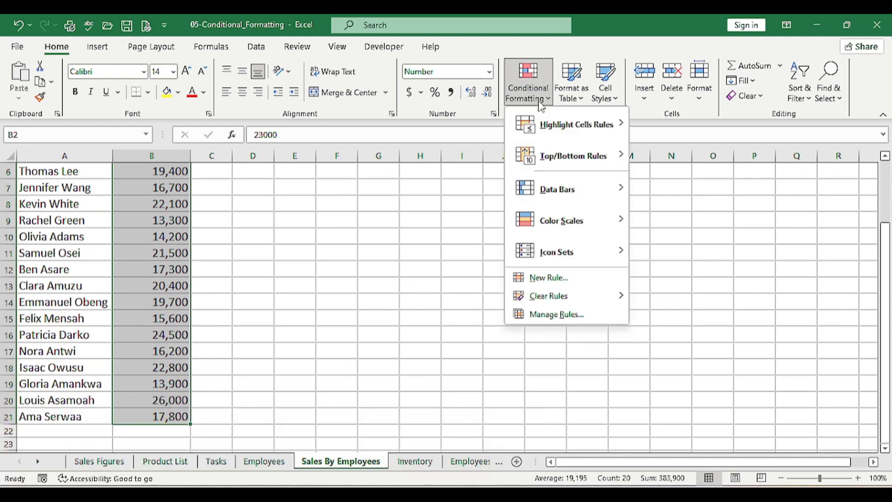
{"action": "mouse_move", "coordinate": [576, 133]}
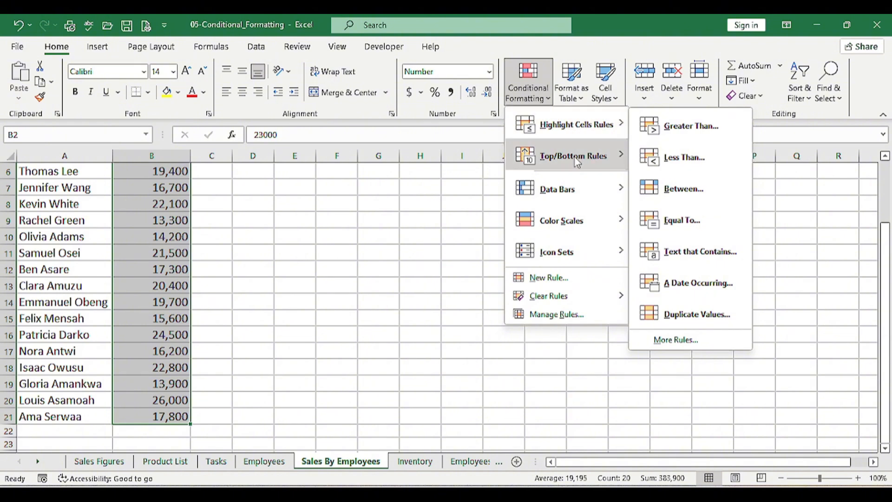
{"action": "mouse_move", "coordinate": [566, 162]}
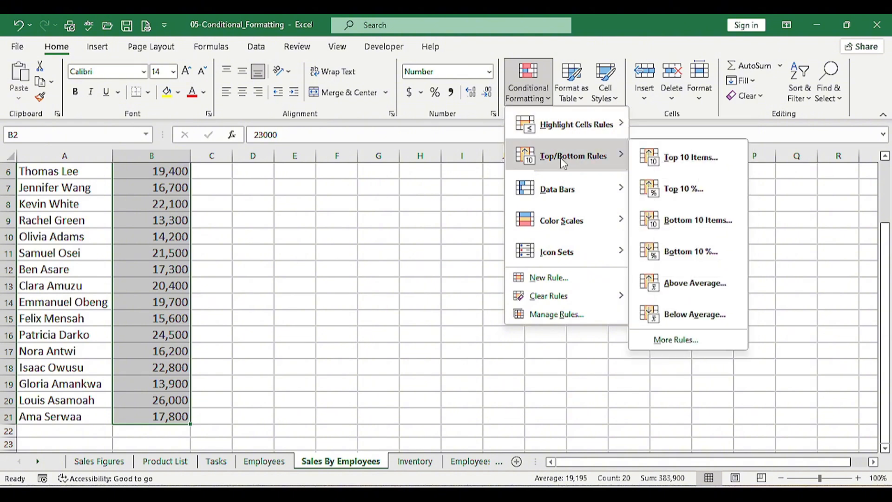
{"action": "left_click", "coordinate": [692, 158]}
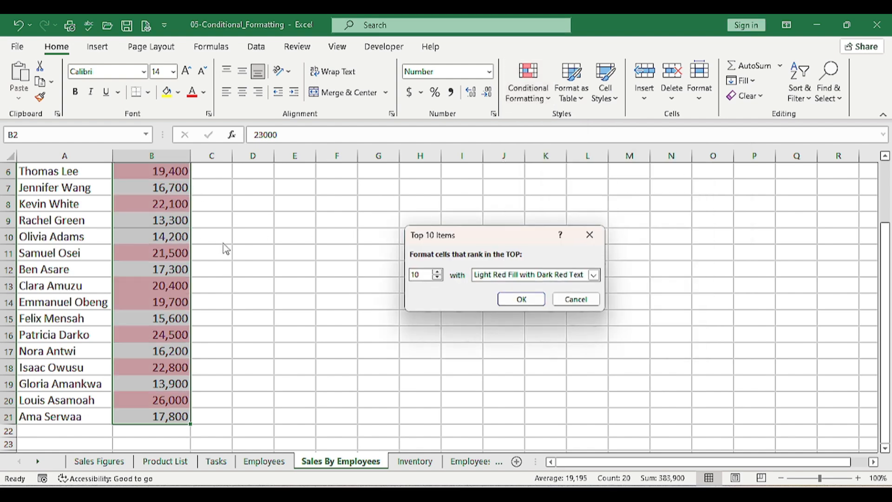
{"action": "left_click", "coordinate": [514, 299]}
{"action": "scroll", "coordinate": [255, 319], "scroll_direction": "up", "scroll_amount": 2}
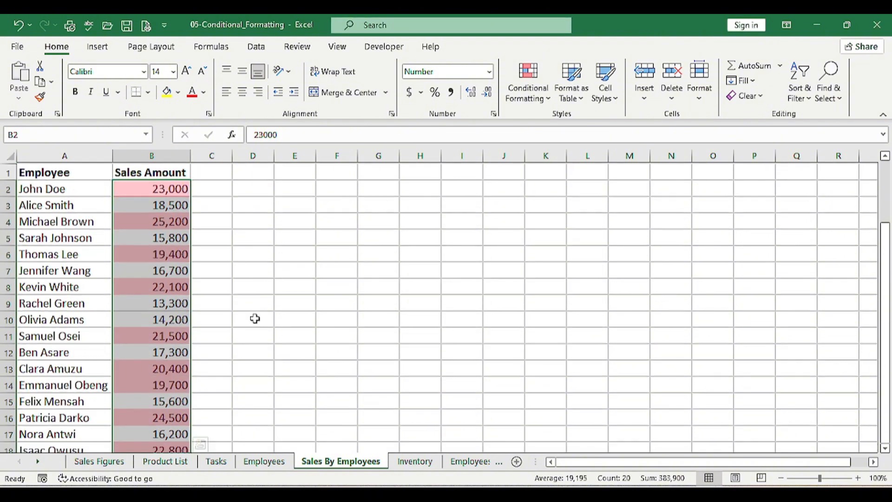
{"action": "scroll", "coordinate": [143, 257], "scroll_direction": "down", "scroll_amount": 1}
{"action": "scroll", "coordinate": [143, 258], "scroll_direction": "down", "scroll_amount": 1}
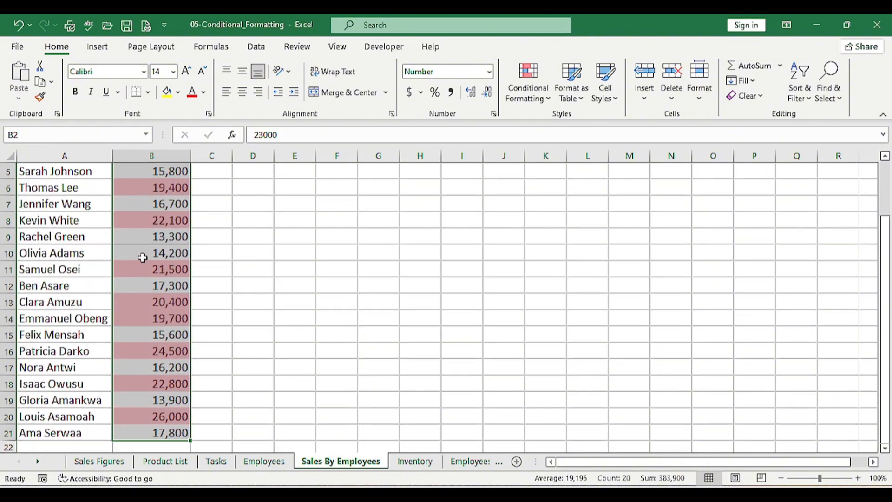
{"action": "scroll", "coordinate": [143, 257], "scroll_direction": "up", "scroll_amount": 2}
{"action": "scroll", "coordinate": [142, 257], "scroll_direction": "down", "scroll_amount": 1}
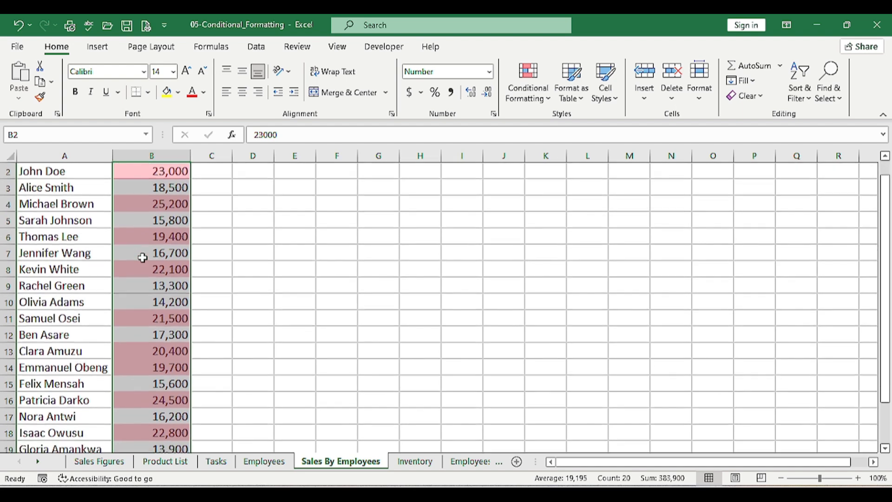
{"action": "key", "text": "ctrl+z"}
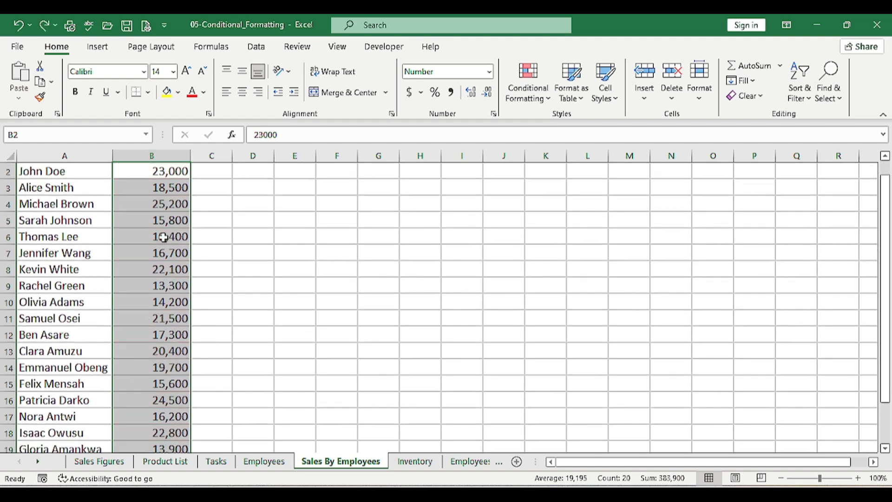
{"action": "scroll", "coordinate": [163, 237], "scroll_direction": "up", "scroll_amount": 1}
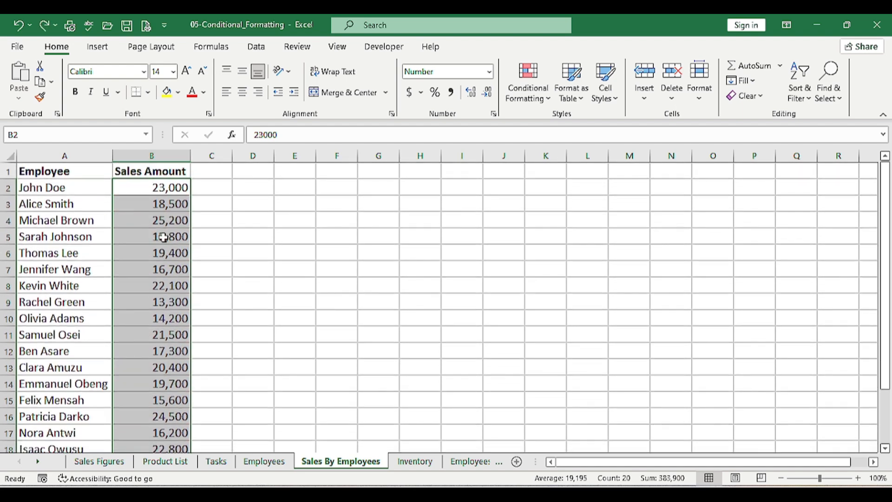
Try a Top 10% rule on the sales amounts with Light Red Fill with Dark Red Text, review the highlighted rows and undo it.
{"action": "left_click", "coordinate": [541, 103]}
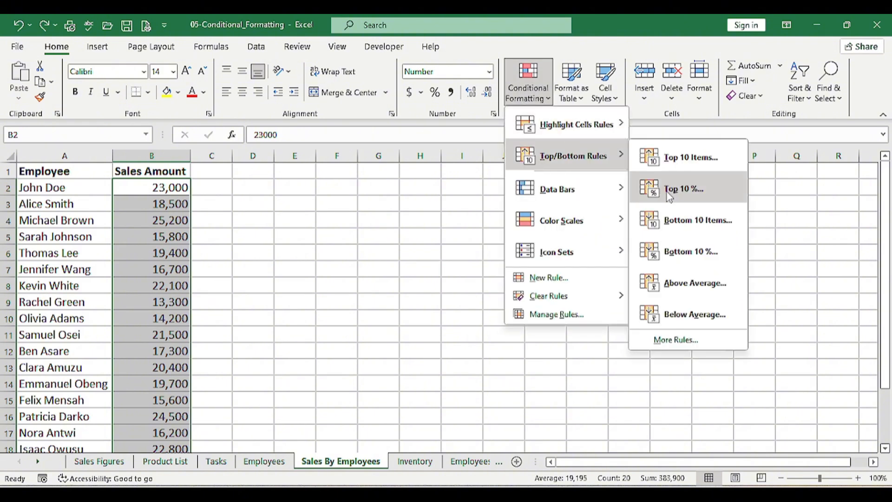
{"action": "left_click", "coordinate": [683, 189]}
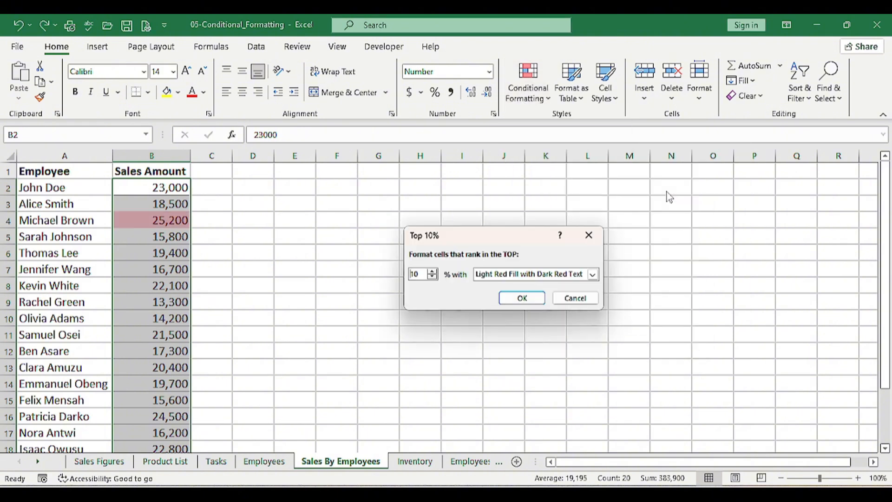
{"action": "left_click", "coordinate": [524, 299]}
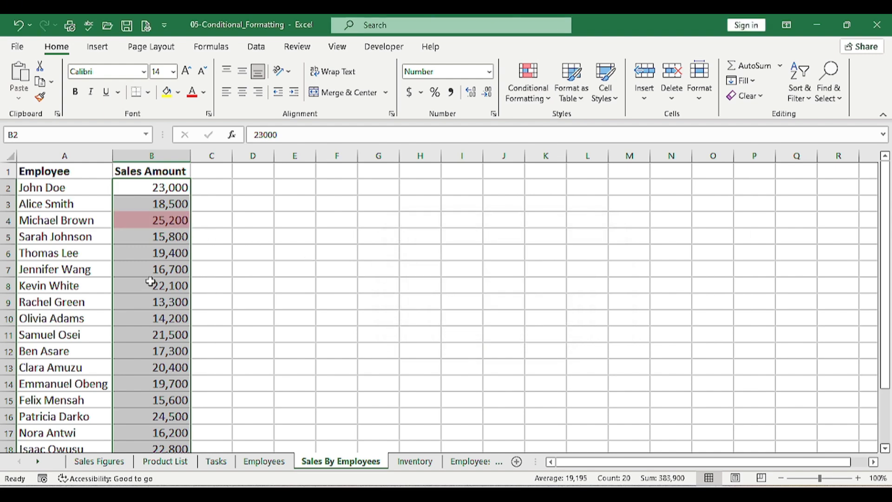
{"action": "scroll", "coordinate": [150, 282], "scroll_direction": "down", "scroll_amount": 3}
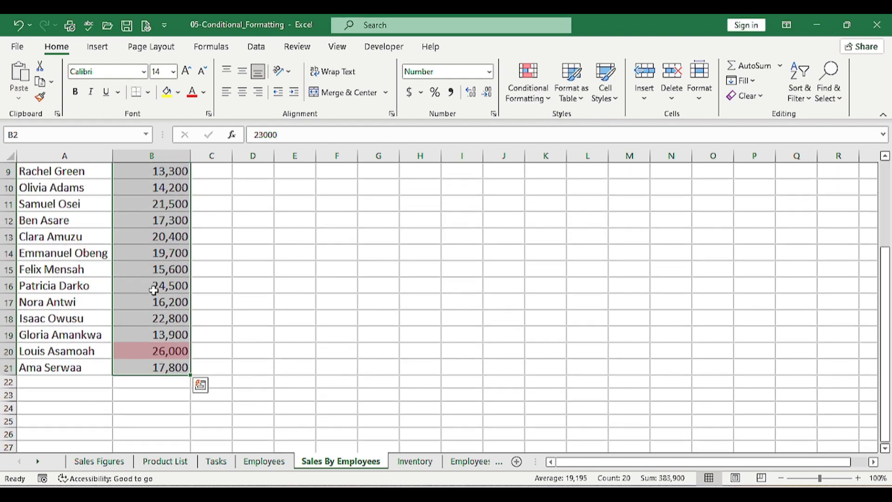
{"action": "scroll", "coordinate": [155, 353], "scroll_direction": "up", "scroll_amount": 2}
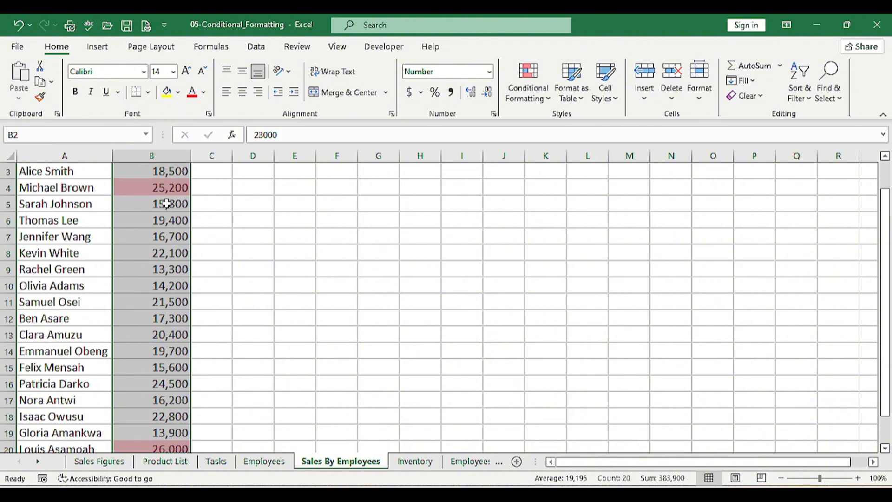
{"action": "scroll", "coordinate": [175, 205], "scroll_direction": "up", "scroll_amount": 1}
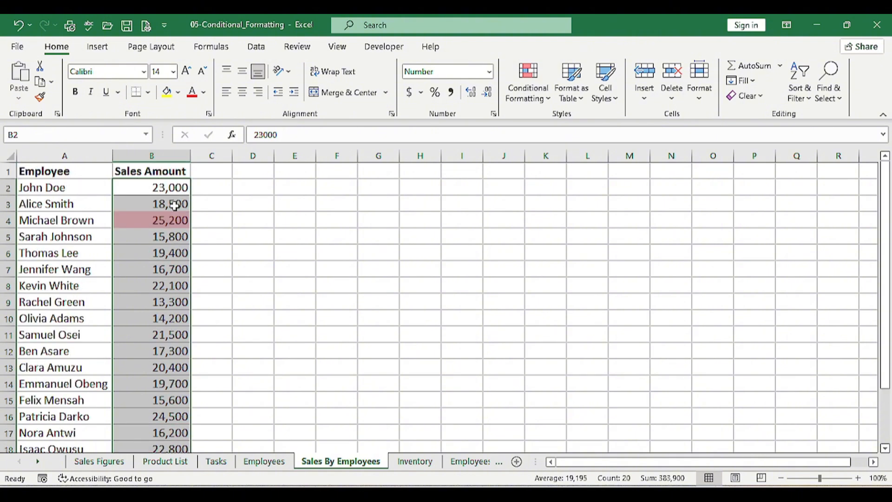
{"action": "key", "text": "ctrl+z"}
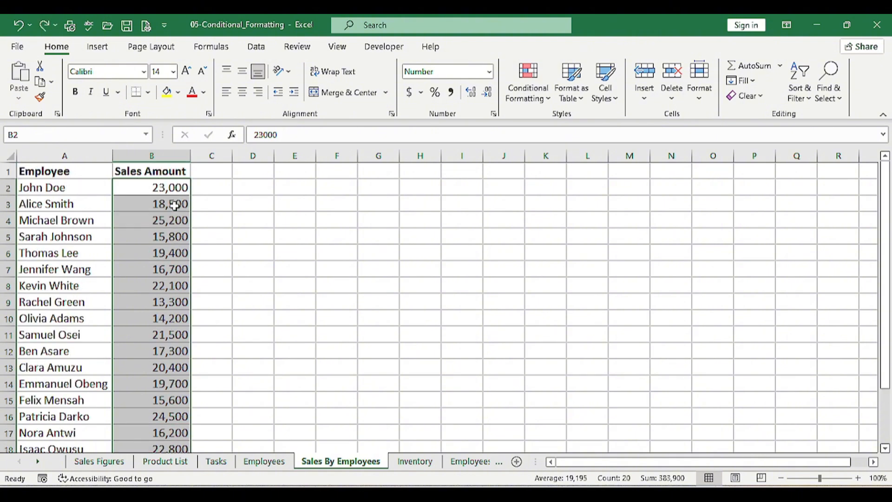
Start a Bottom 10 Items rule for the selected sales amounts.
{"action": "left_click", "coordinate": [528, 91]}
{"action": "mouse_move", "coordinate": [580, 164]}
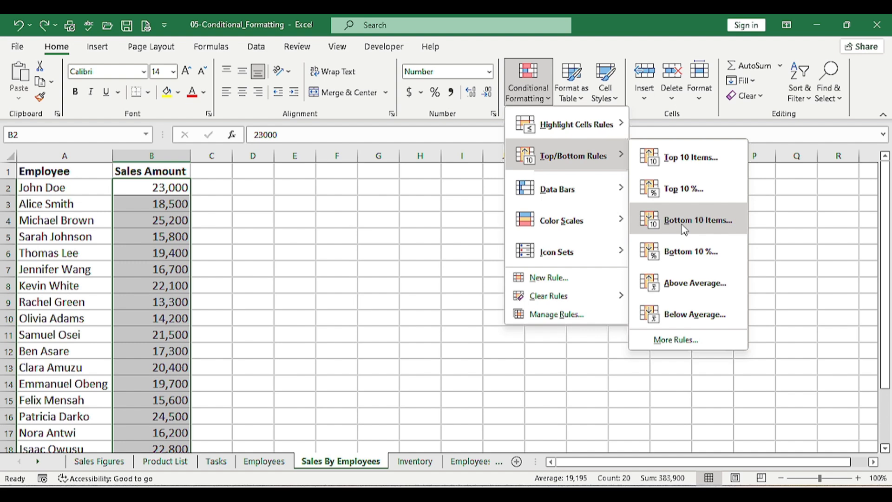
{"action": "left_click", "coordinate": [684, 229]}
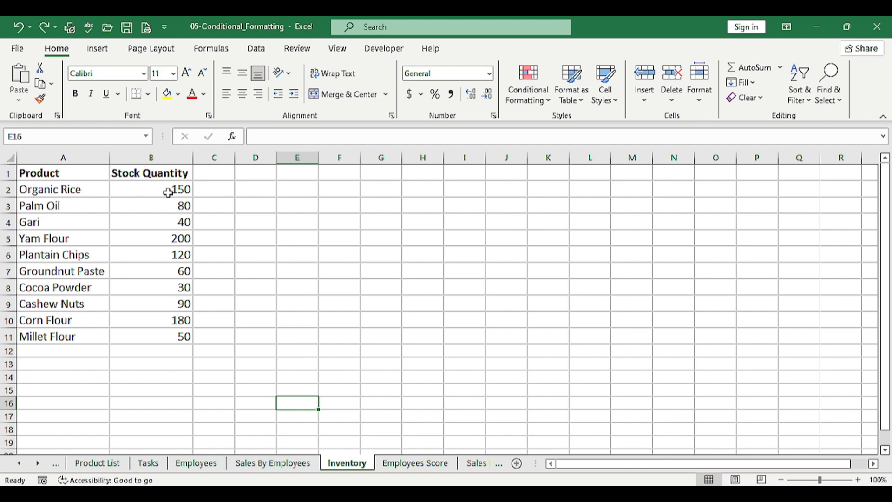
Add red solid fill data bars to the stock quantities in B2:B11 on the Inventory sheet.
{"action": "left_click_drag", "start_coordinate": [167, 193], "coordinate": [166, 338]}
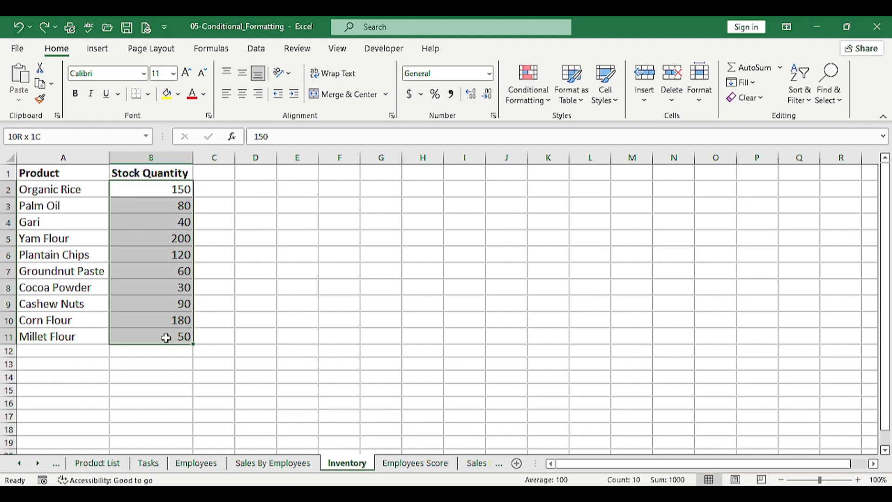
{"action": "left_click", "coordinate": [548, 93]}
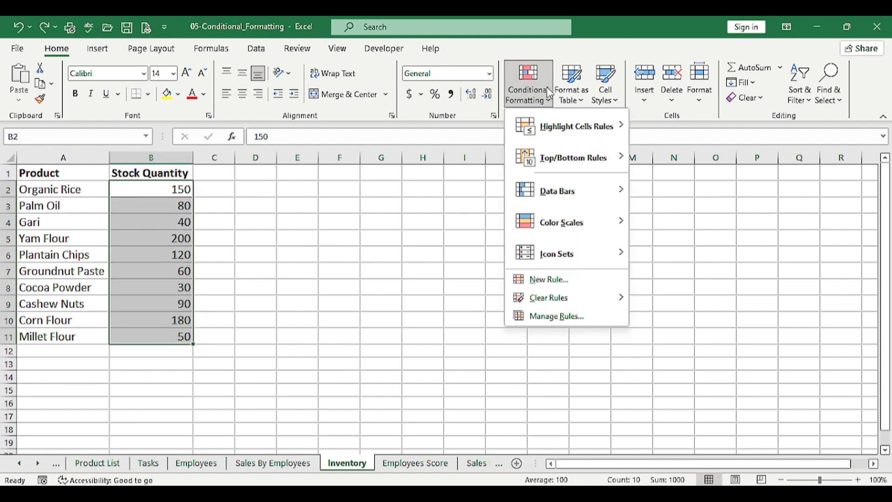
{"action": "mouse_move", "coordinate": [545, 196]}
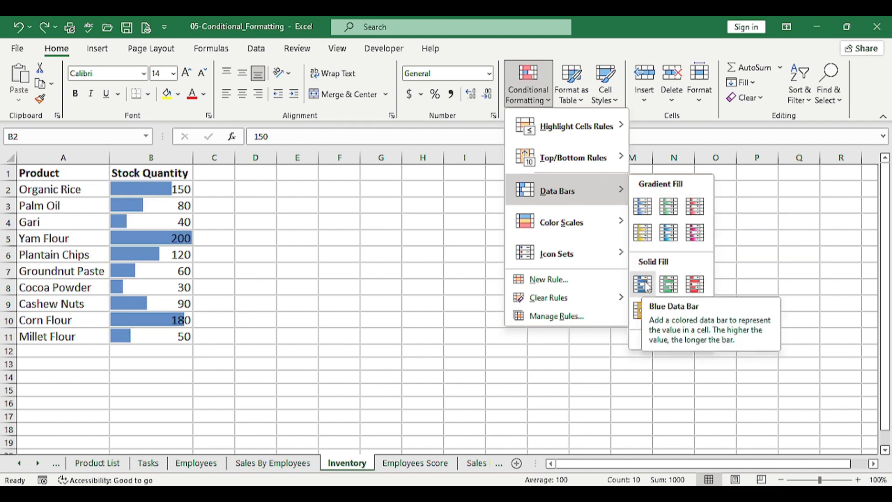
{"action": "left_click", "coordinate": [694, 284]}
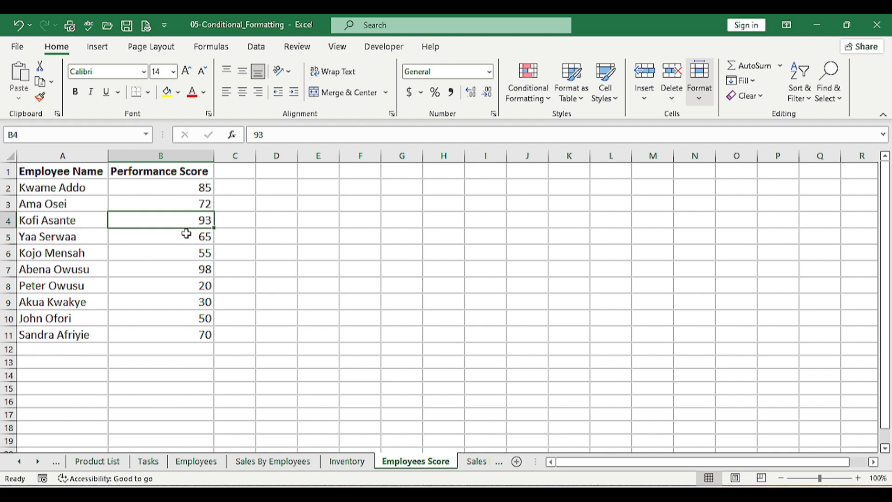
Apply the green-yellow-red color scale to the performance scores in B2:B11 on the Employees Score sheet and inspect individual scores.
{"action": "left_click_drag", "start_coordinate": [195, 187], "coordinate": [193, 332]}
{"action": "left_click", "coordinate": [541, 99]}
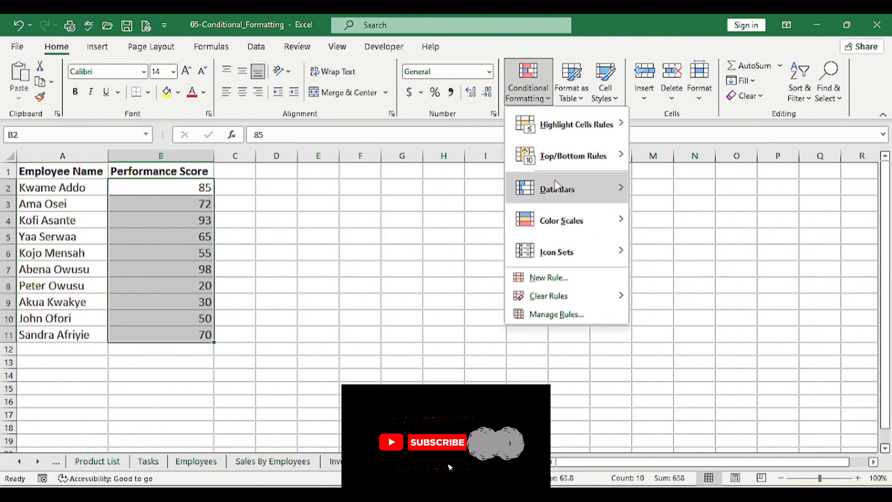
{"action": "mouse_move", "coordinate": [566, 230]}
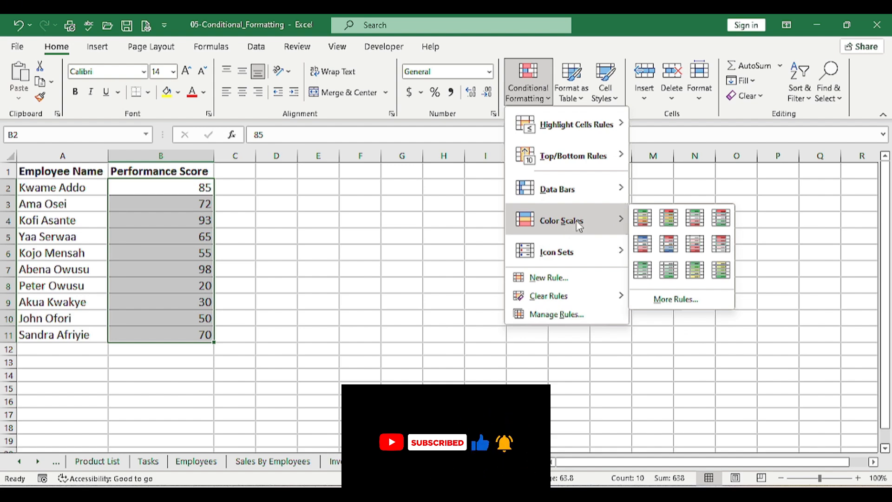
{"action": "left_click", "coordinate": [643, 219]}
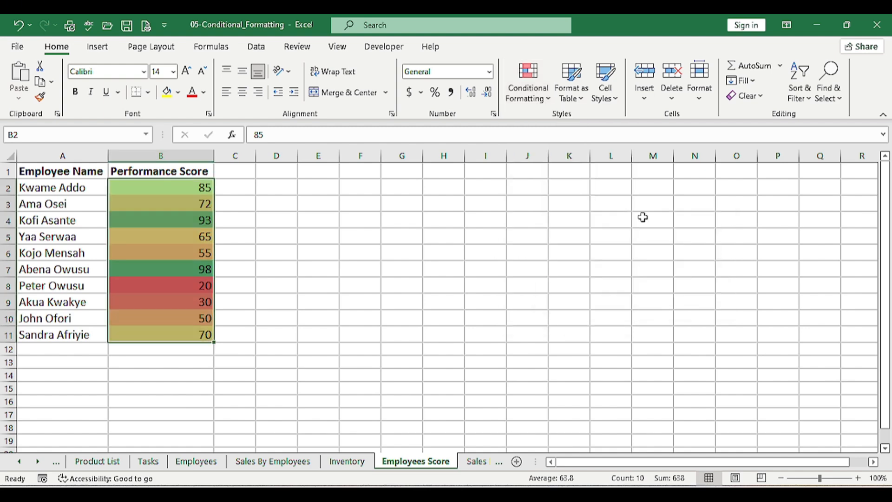
{"action": "left_click", "coordinate": [160, 256]}
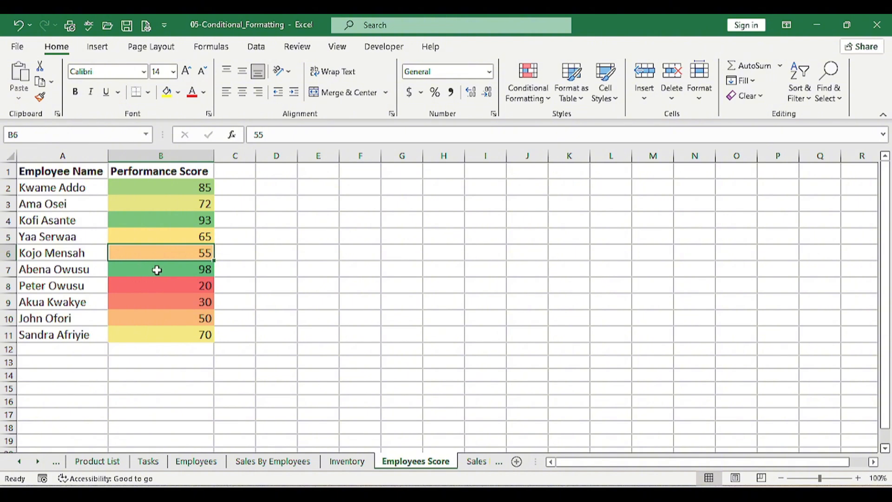
{"action": "left_click", "coordinate": [166, 271]}
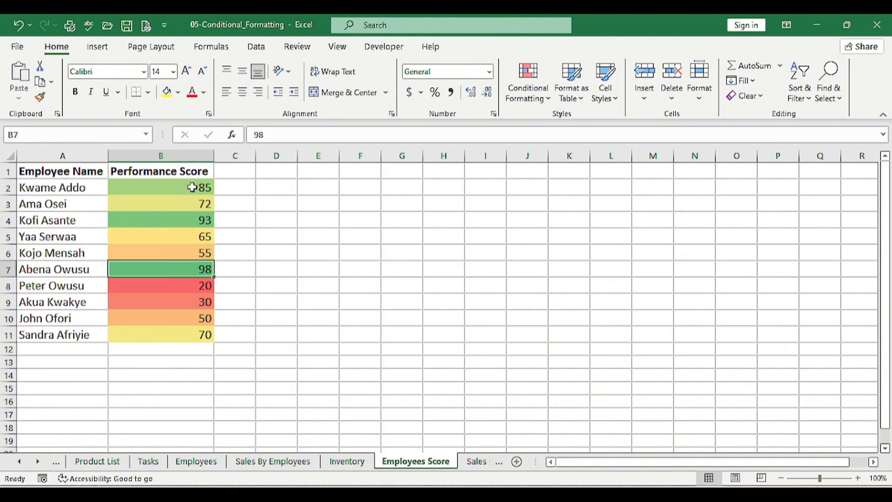
{"action": "left_click", "coordinate": [178, 224]}
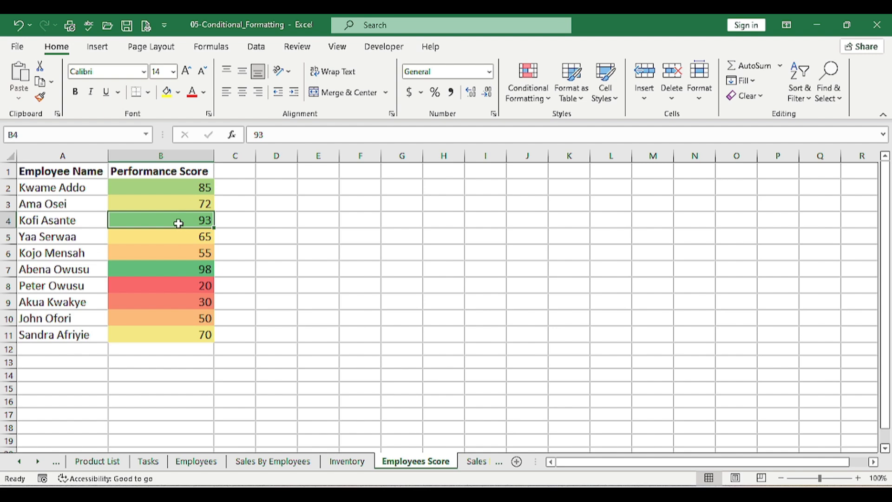
{"action": "left_click", "coordinate": [192, 187]}
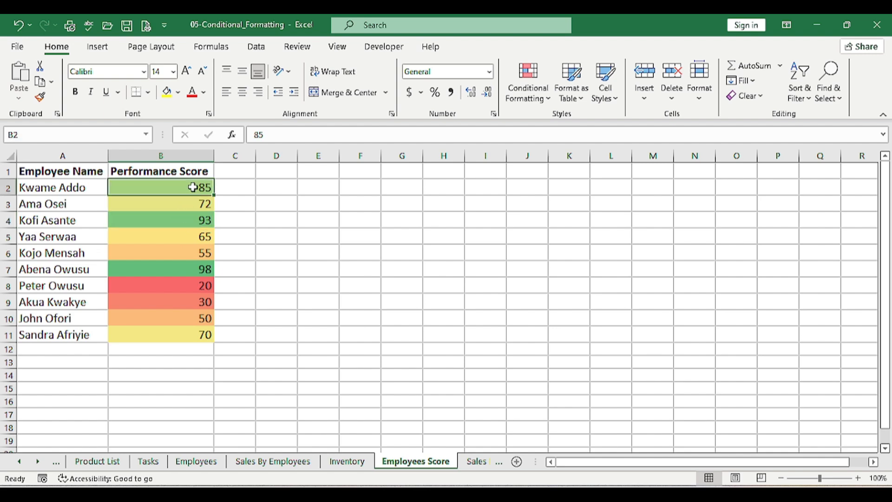
{"action": "left_click", "coordinate": [195, 287]}
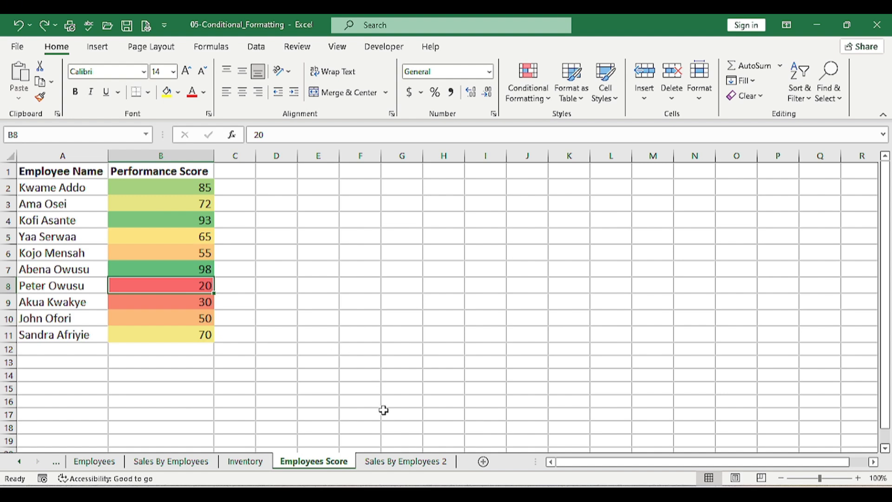
Select the sales amounts in B2:B21 on the Sales By Employees 2 sheet.
{"action": "left_click", "coordinate": [380, 463]}
{"action": "left_click_drag", "start_coordinate": [161, 186], "coordinate": [163, 411]}
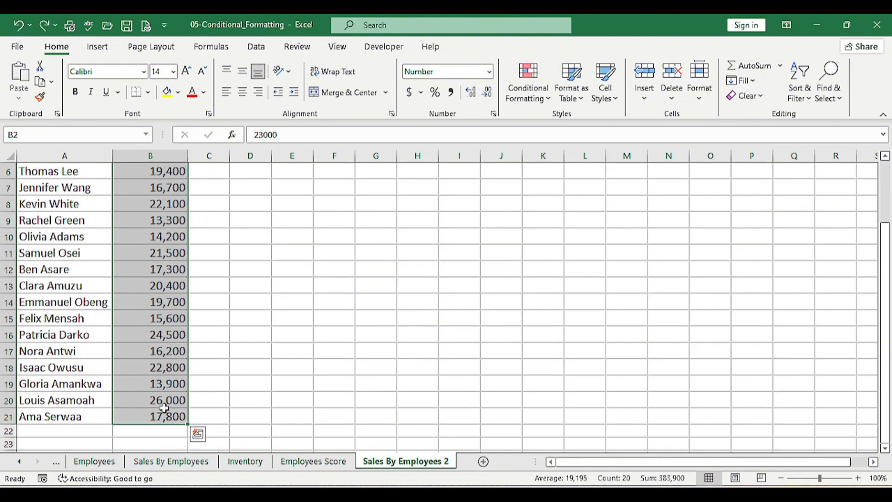
Try the green, yellow and red circle icon set on the selected sales amounts, review the icons and undo it.
{"action": "left_click", "coordinate": [525, 93]}
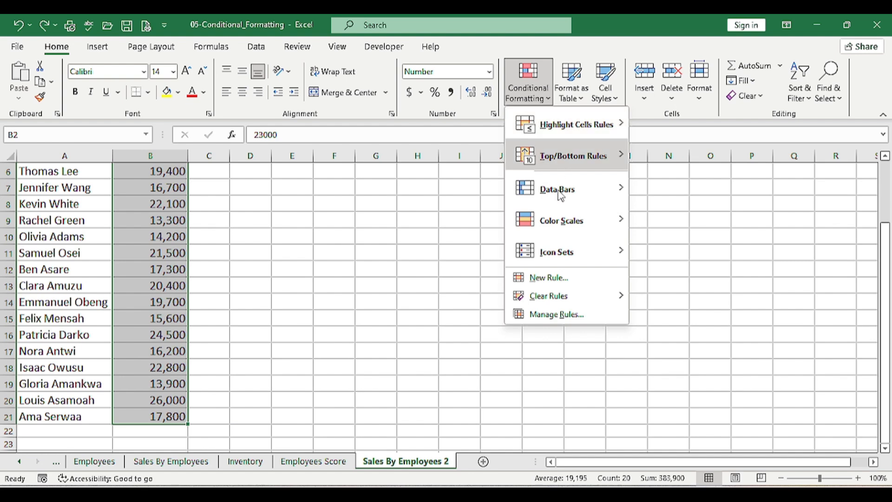
{"action": "mouse_move", "coordinate": [560, 246]}
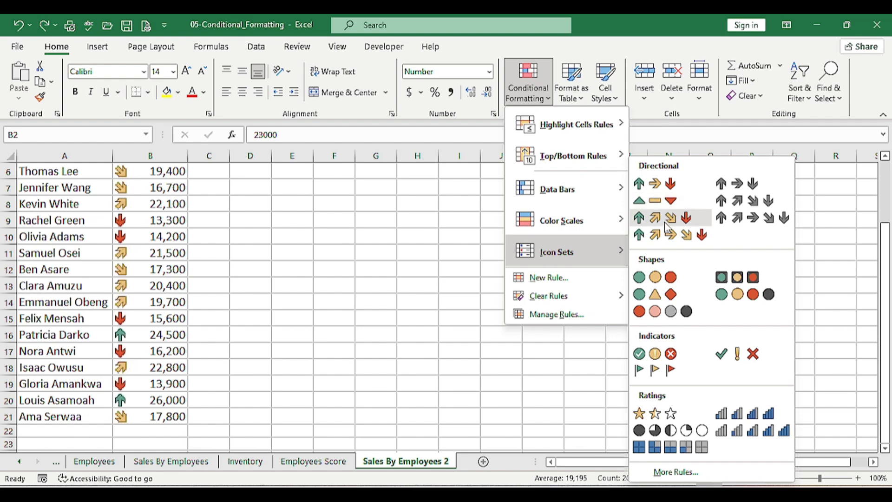
{"action": "left_click", "coordinate": [659, 280]}
{"action": "scroll", "coordinate": [237, 229], "scroll_direction": "up", "scroll_amount": 2}
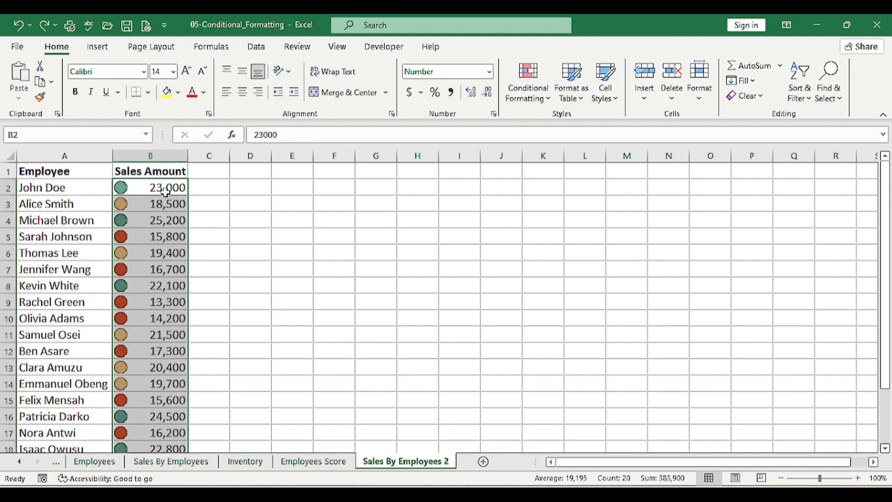
{"action": "left_click", "coordinate": [145, 209]}
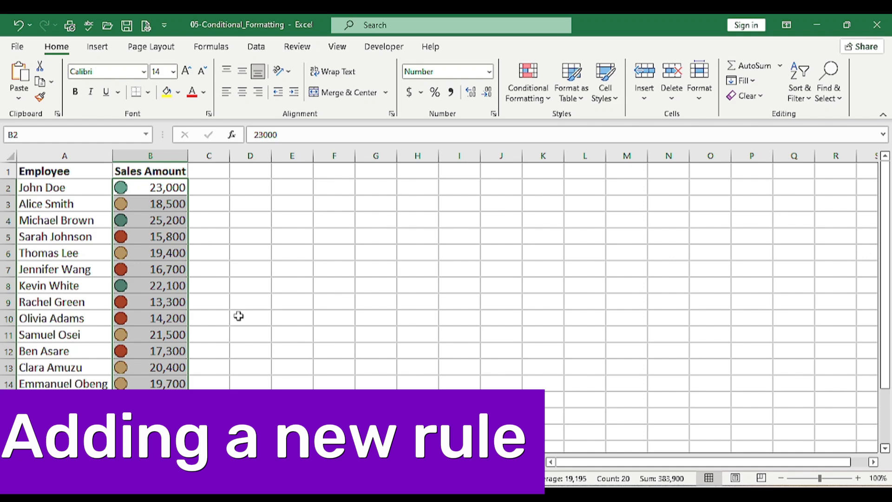
{"action": "key", "text": "ctrl+z"}
Examine the New Formatting Rule options offered for a general new rule and for additional Highlight Cells Rules, without creating a rule.
{"action": "key", "text": "ctrl+q"}
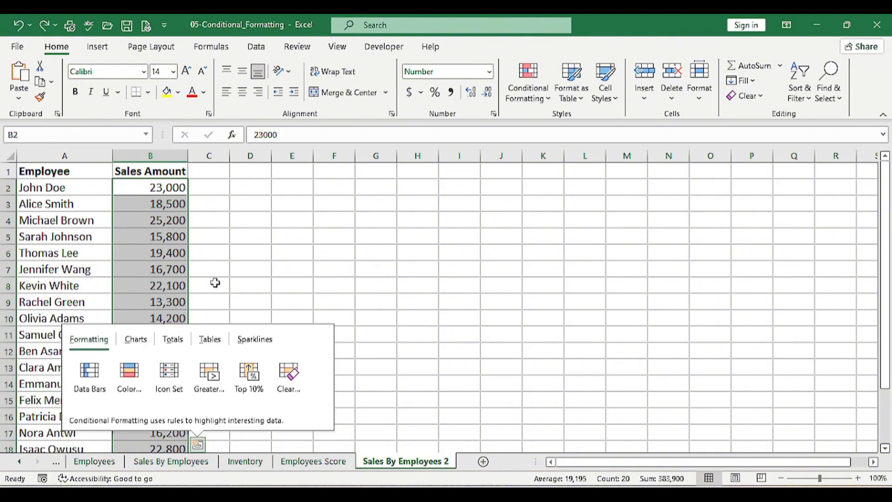
{"action": "left_click", "coordinate": [511, 88]}
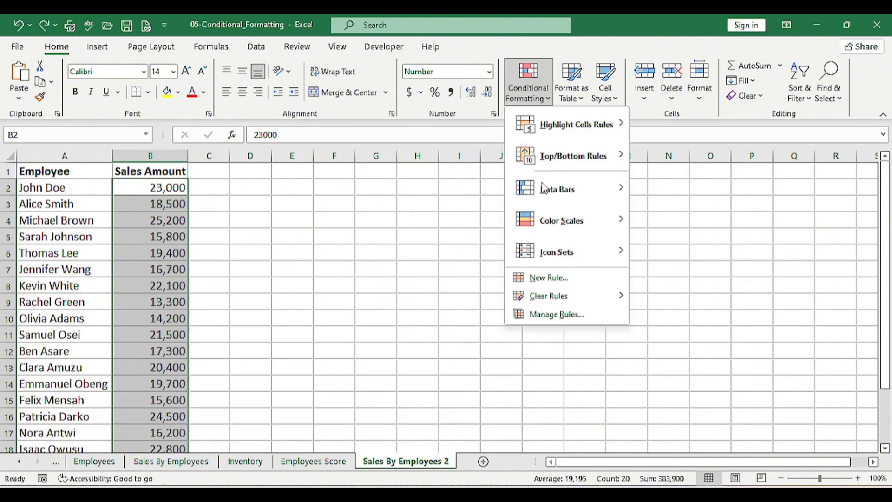
{"action": "left_click", "coordinate": [550, 279]}
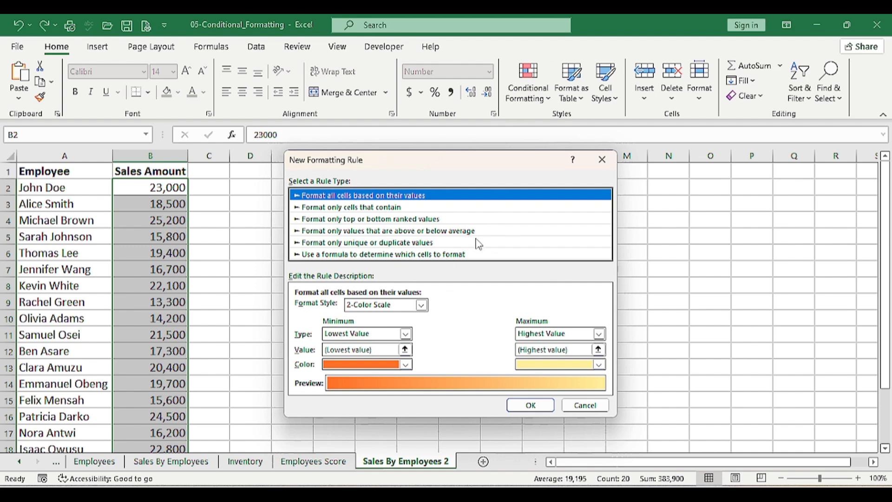
{"action": "left_click", "coordinate": [609, 157]}
{"action": "left_click", "coordinate": [527, 82]}
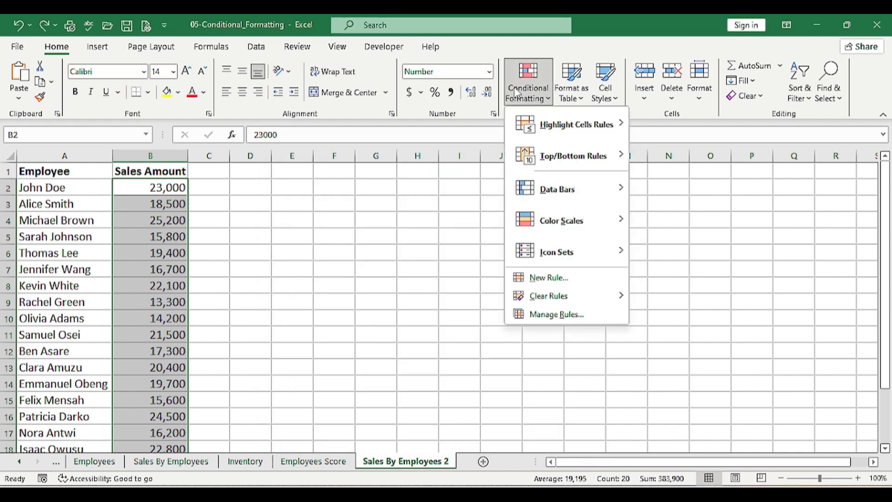
{"action": "mouse_move", "coordinate": [560, 127]}
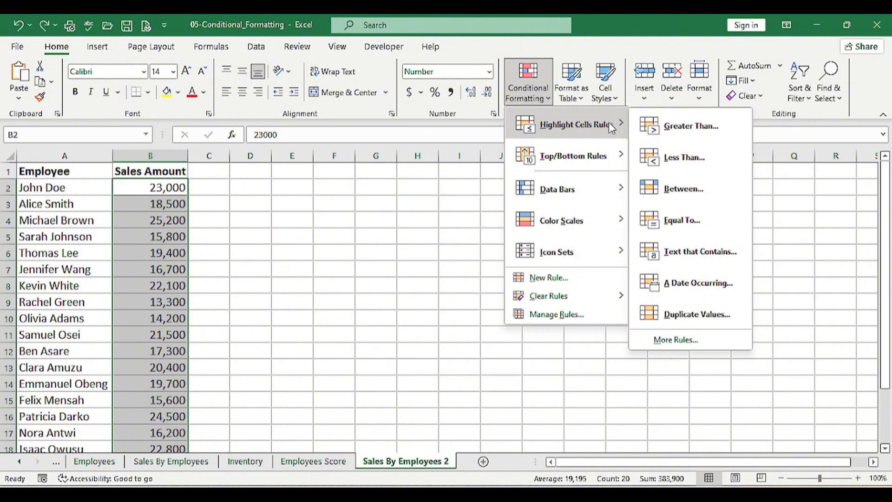
{"action": "left_click", "coordinate": [676, 342]}
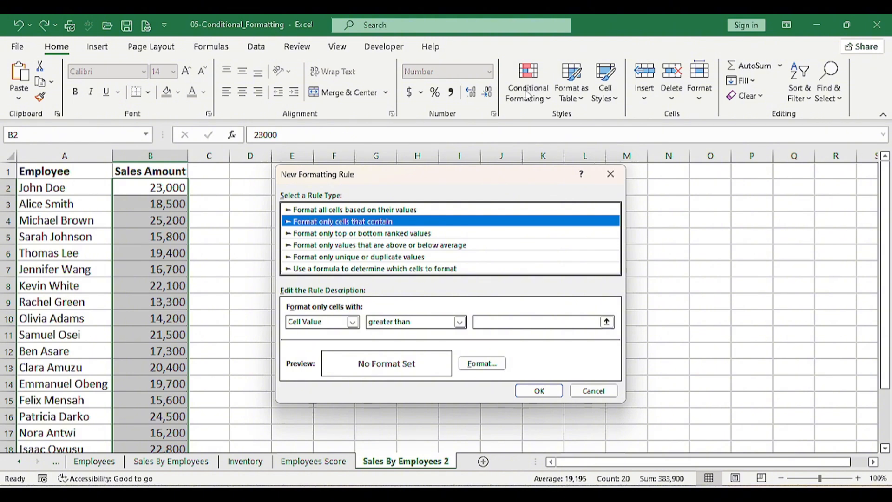
{"action": "left_click", "coordinate": [603, 174]}
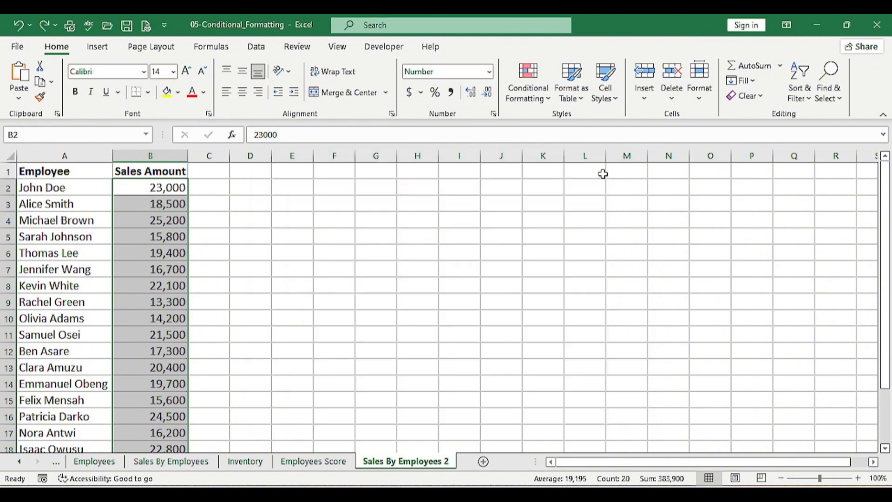
Start a new formatting rule for the sales amounts, review each rule type and choose to use a formula to determine which cells to format.
{"action": "left_click", "coordinate": [535, 100]}
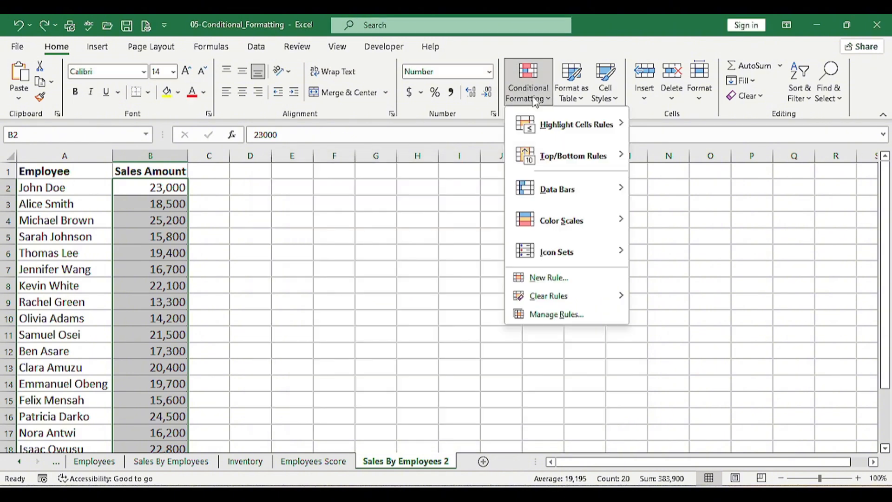
{"action": "left_click", "coordinate": [553, 284]}
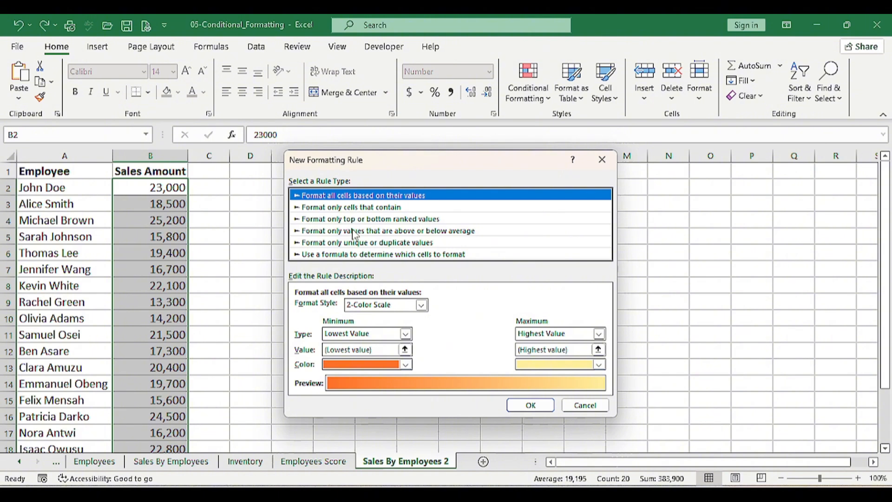
{"action": "left_click", "coordinate": [351, 207]}
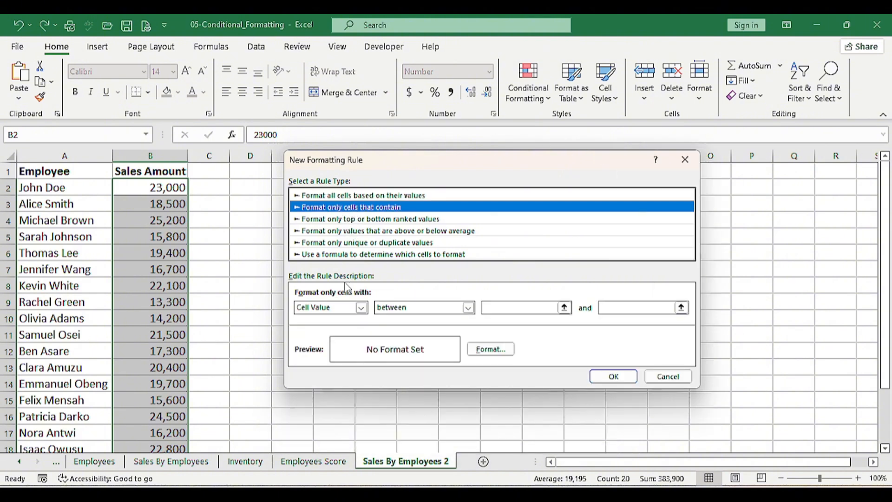
{"action": "left_click", "coordinate": [361, 307]}
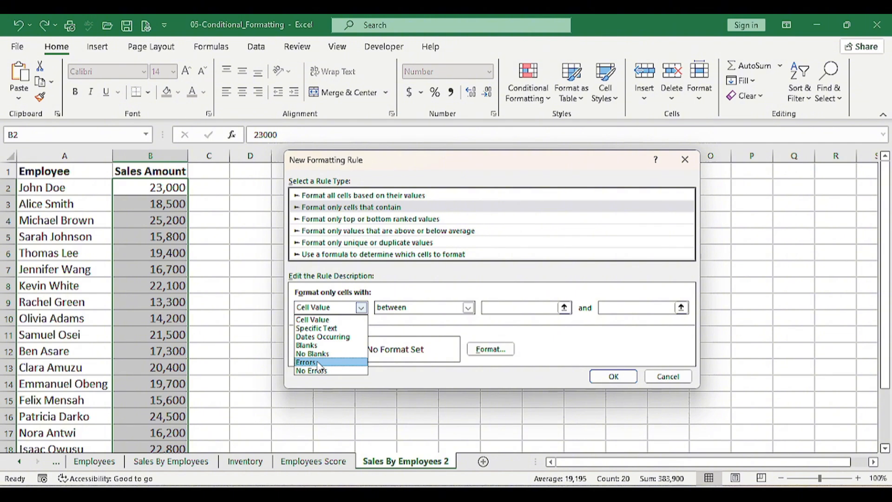
{"action": "left_click", "coordinate": [370, 226]}
{"action": "left_click", "coordinate": [369, 222]}
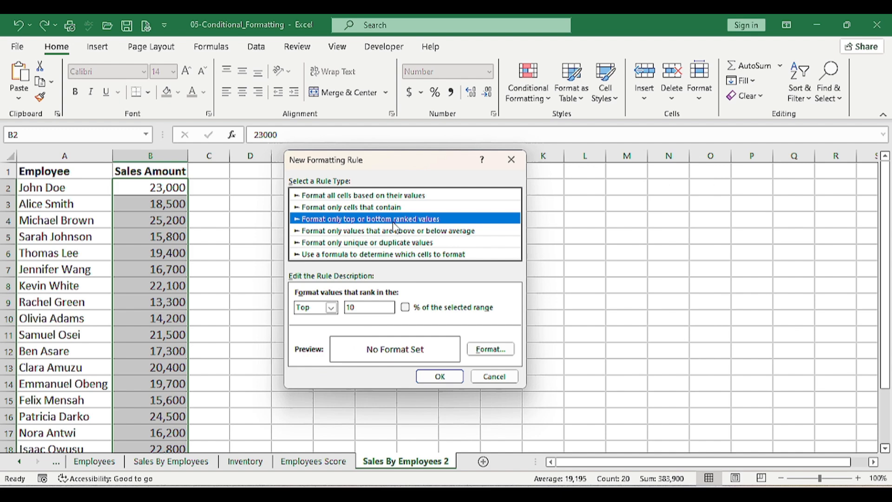
{"action": "left_click", "coordinate": [364, 231]}
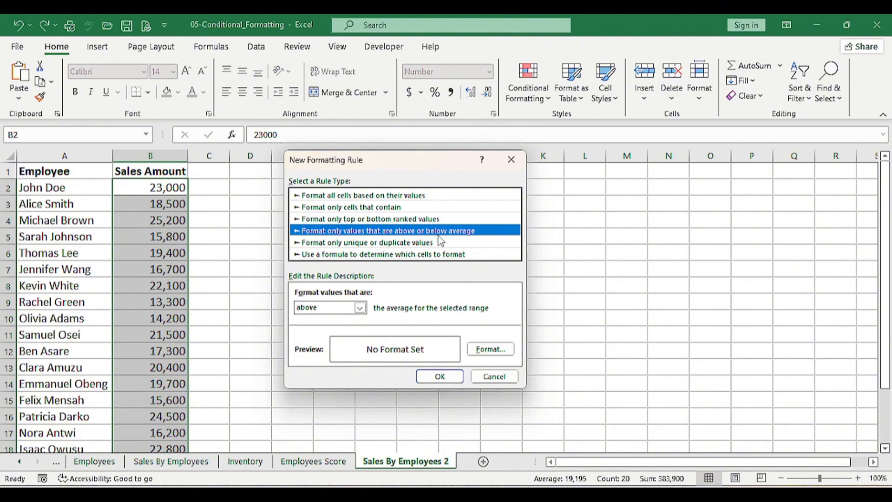
{"action": "left_click", "coordinate": [371, 244]}
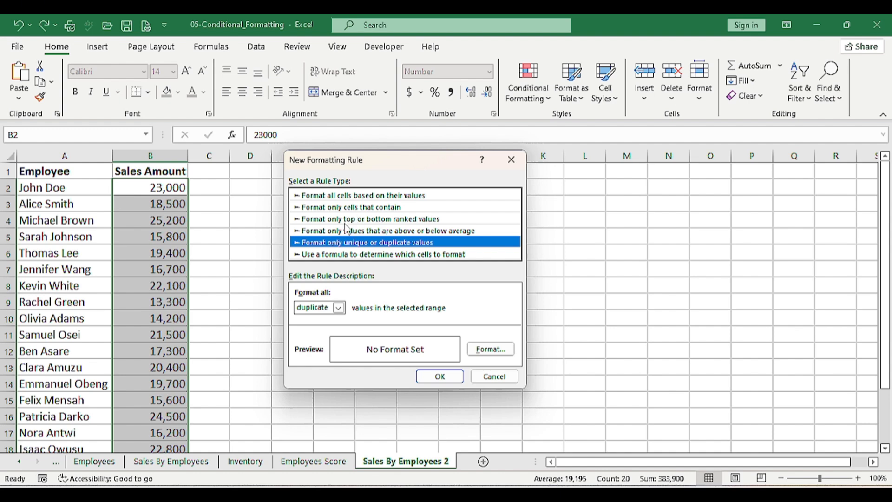
{"action": "left_click", "coordinate": [369, 255]}
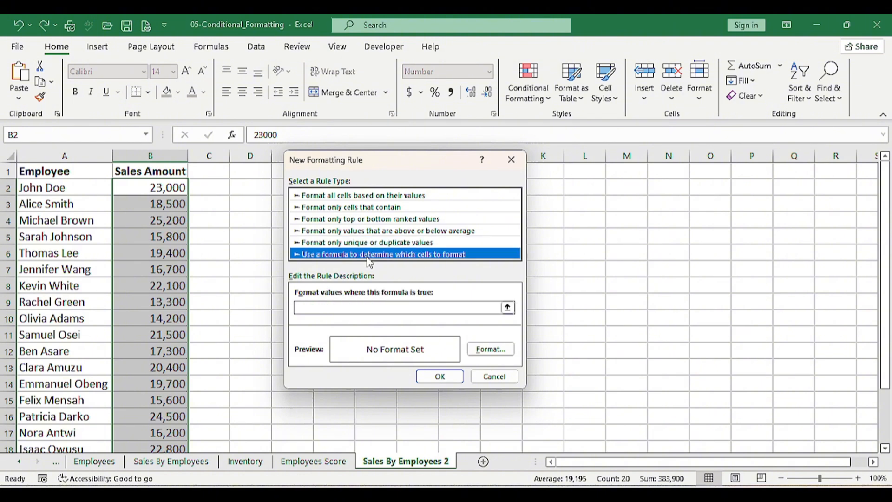
Set the rule formula to =B2>20000 with a green fill and bold font, apply it and review the highlighted sales amounts.
{"action": "left_click", "coordinate": [363, 309]}
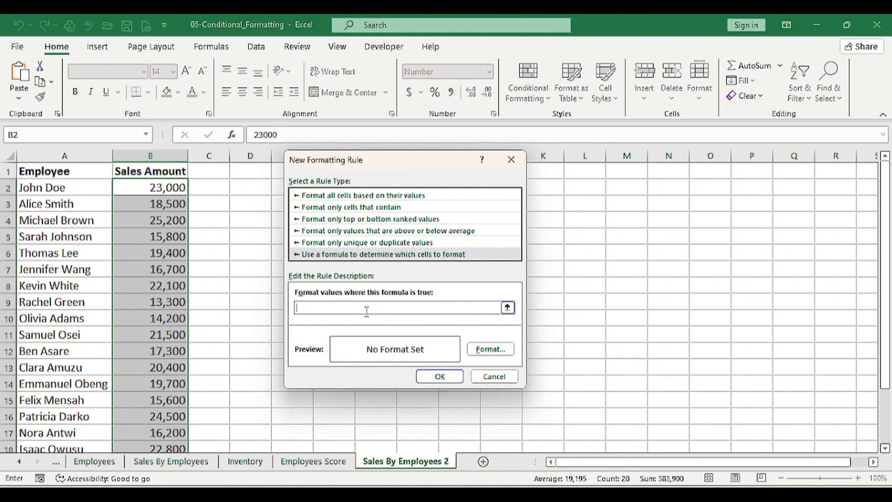
{"action": "type", "text": "=B2>20000"}
{"action": "left_click", "coordinate": [483, 354]}
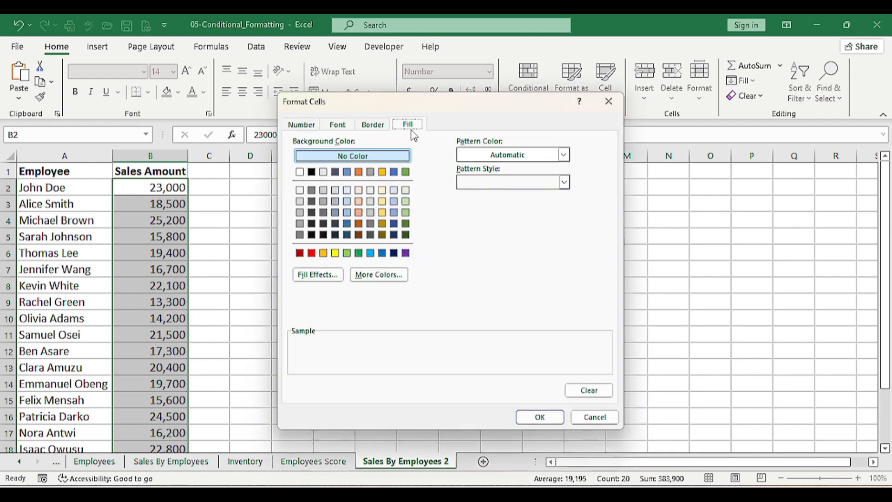
{"action": "left_click", "coordinate": [359, 253]}
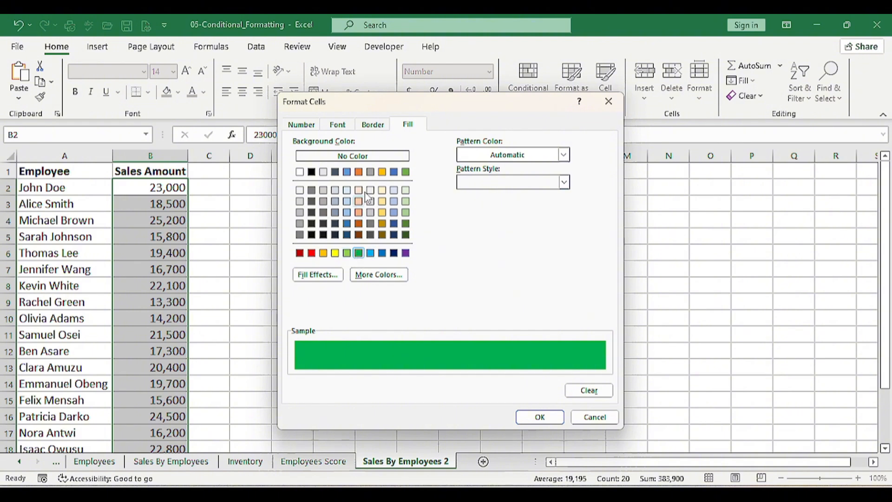
{"action": "left_click", "coordinate": [349, 131]}
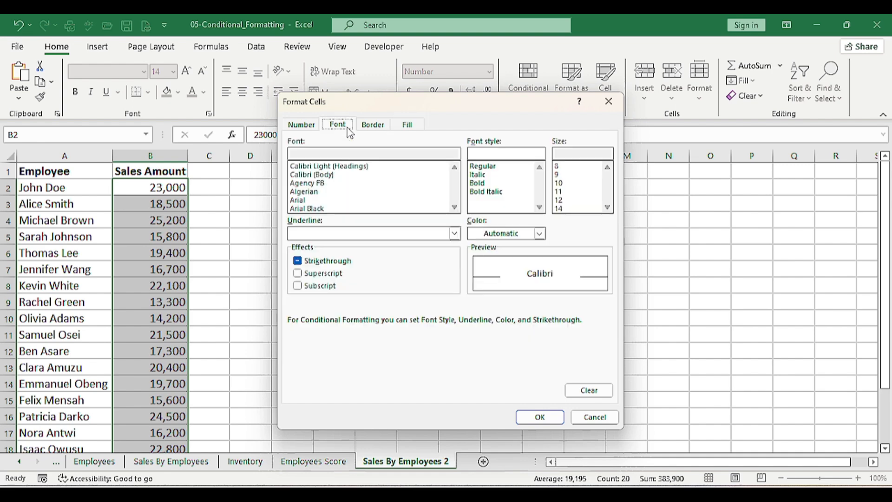
{"action": "left_click", "coordinate": [477, 184]}
{"action": "left_click", "coordinate": [545, 418]}
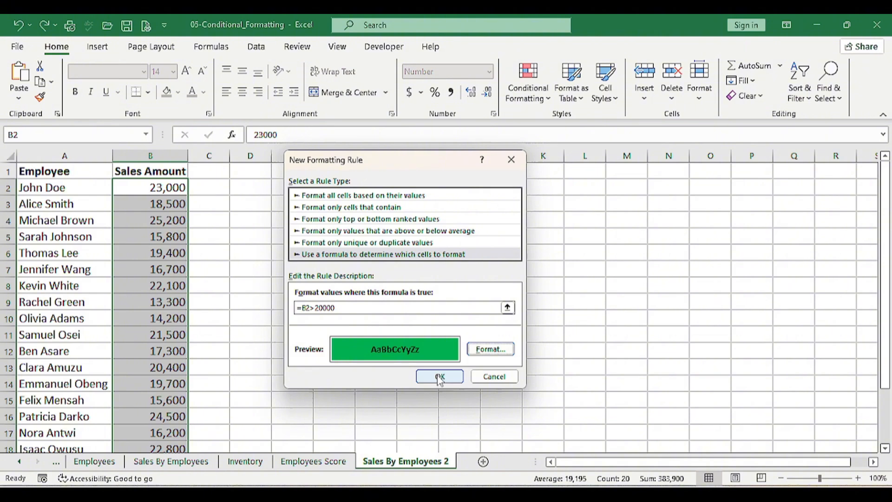
{"action": "left_click", "coordinate": [440, 377]}
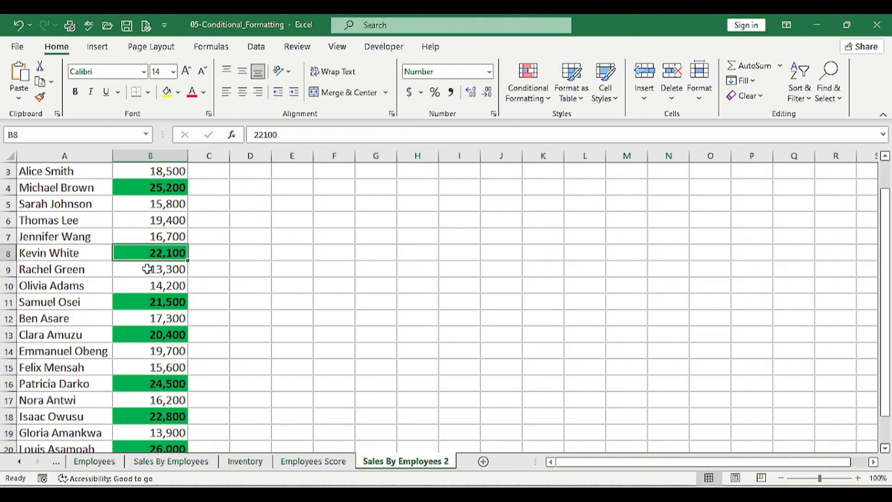
{"action": "scroll", "coordinate": [148, 269], "scroll_direction": "up", "scroll_amount": 1}
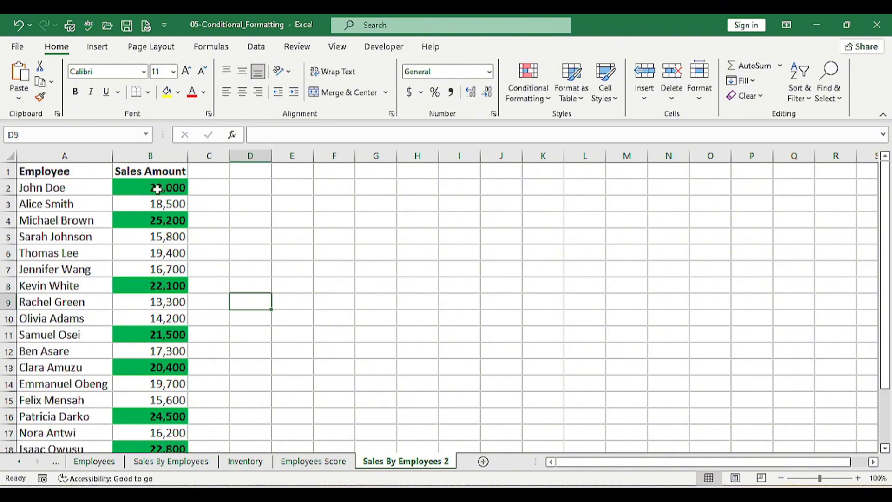
Select the sales amounts in B2:B21, review the Clear Rules options and open the Conditional Formatting Rules Manager.
{"action": "left_click_drag", "start_coordinate": [158, 189], "coordinate": [168, 434]}
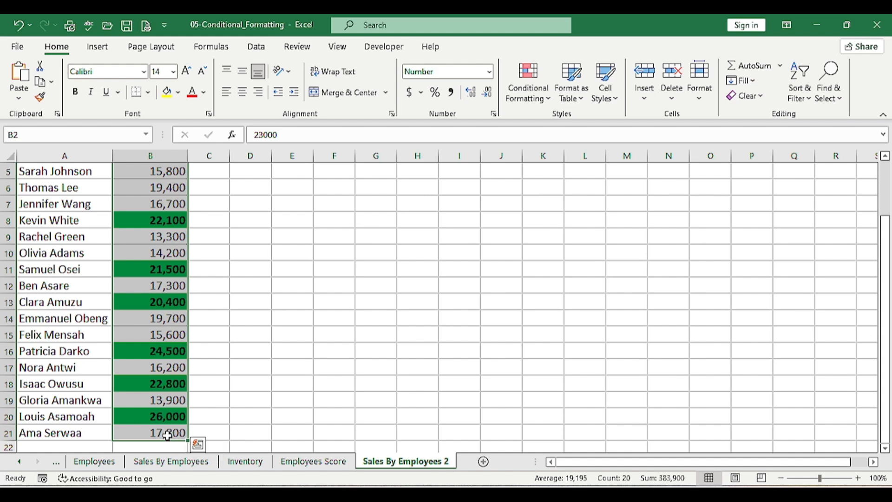
{"action": "scroll", "coordinate": [205, 322], "scroll_direction": "up", "scroll_amount": 2}
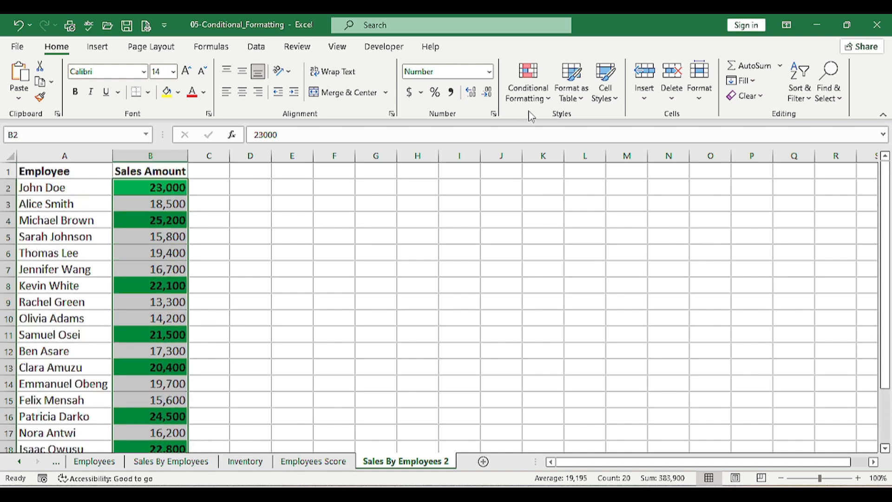
{"action": "left_click", "coordinate": [528, 91]}
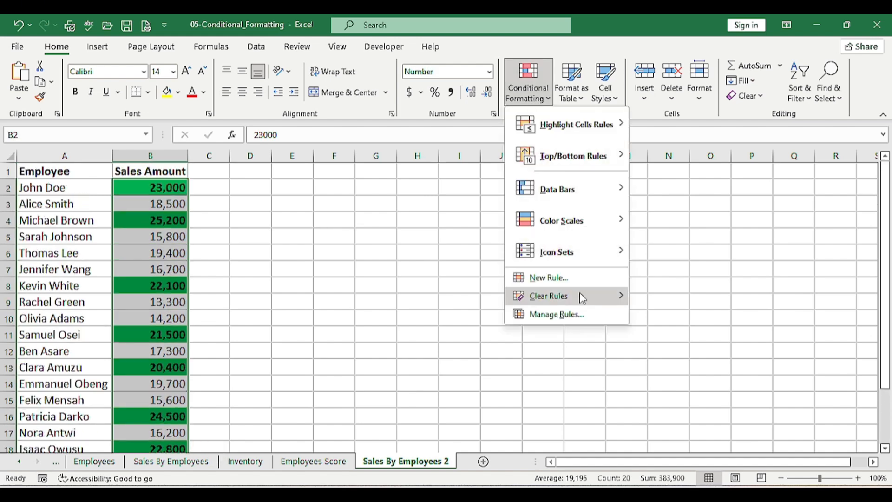
{"action": "mouse_move", "coordinate": [579, 294]}
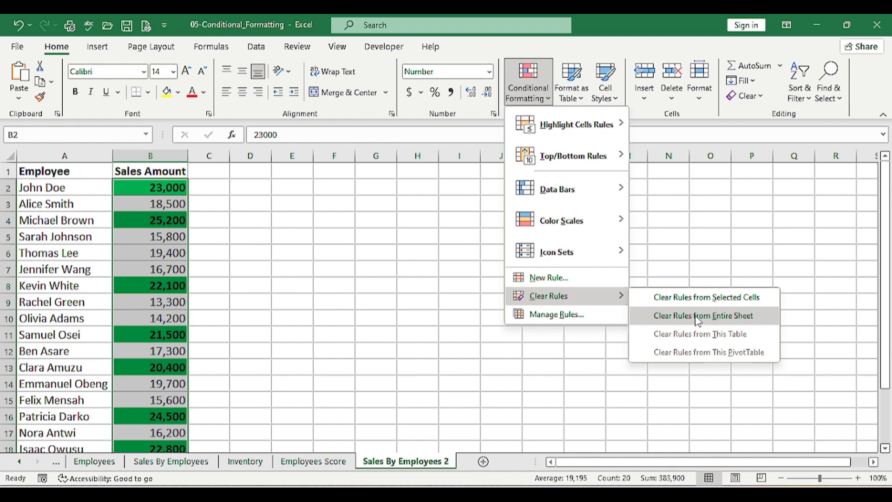
{"action": "left_click", "coordinate": [561, 312]}
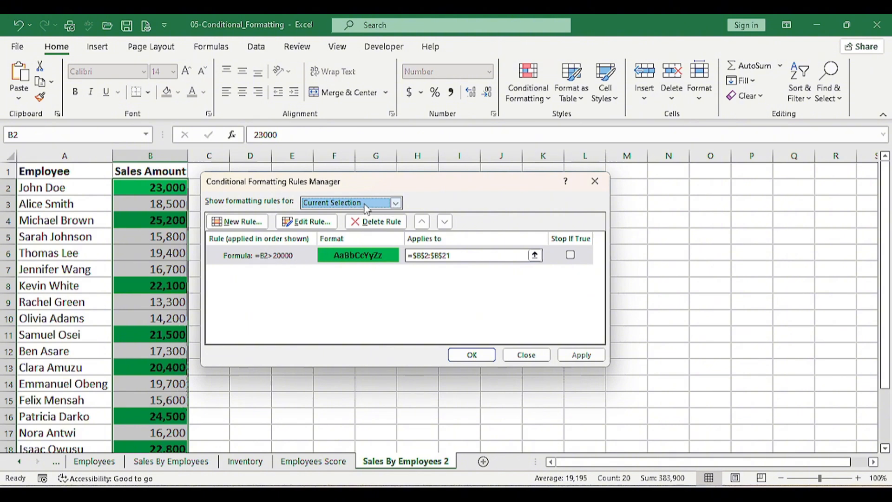
Examine the formatting rules listed for this worksheet, the Sales Figures sheet and the Product List sheet.
{"action": "left_click", "coordinate": [396, 203]}
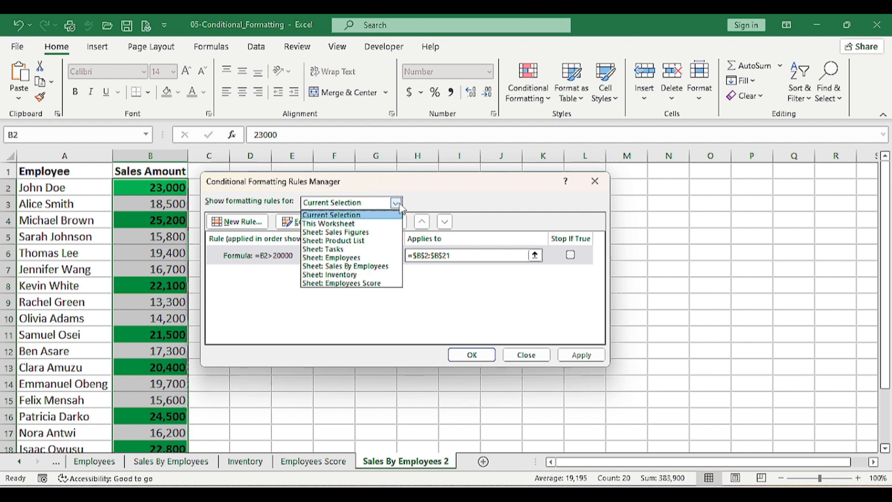
{"action": "left_click", "coordinate": [352, 224]}
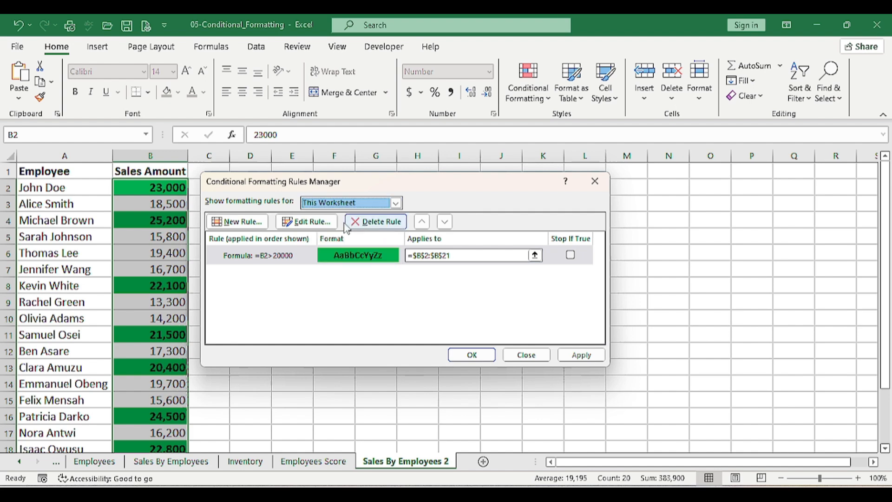
{"action": "left_click", "coordinate": [395, 203]}
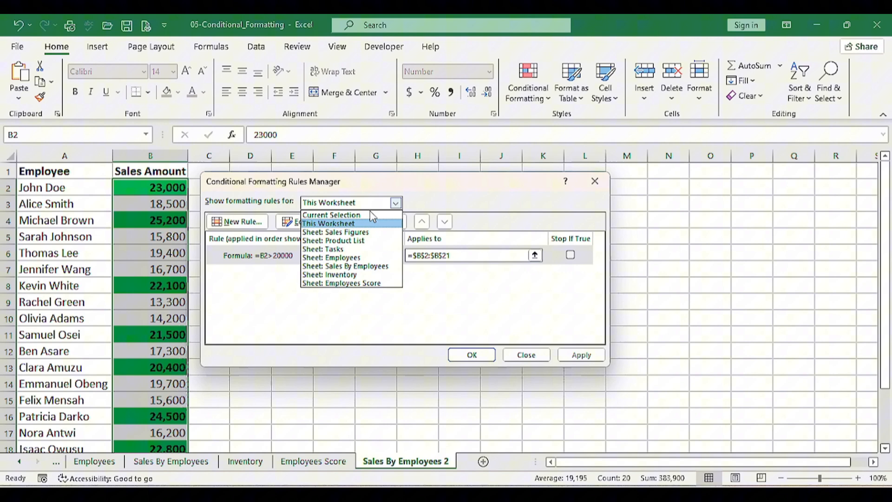
{"action": "left_click", "coordinate": [344, 232]}
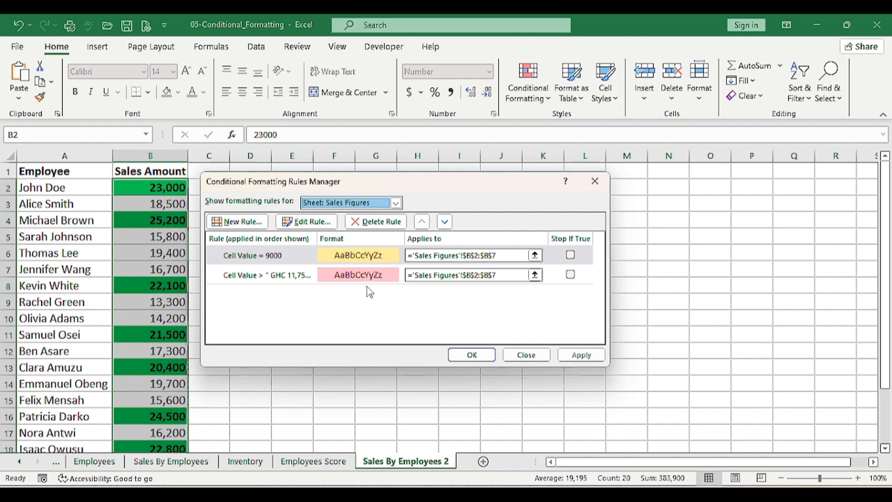
{"action": "left_click", "coordinate": [396, 204]}
{"action": "left_click", "coordinate": [367, 242]}
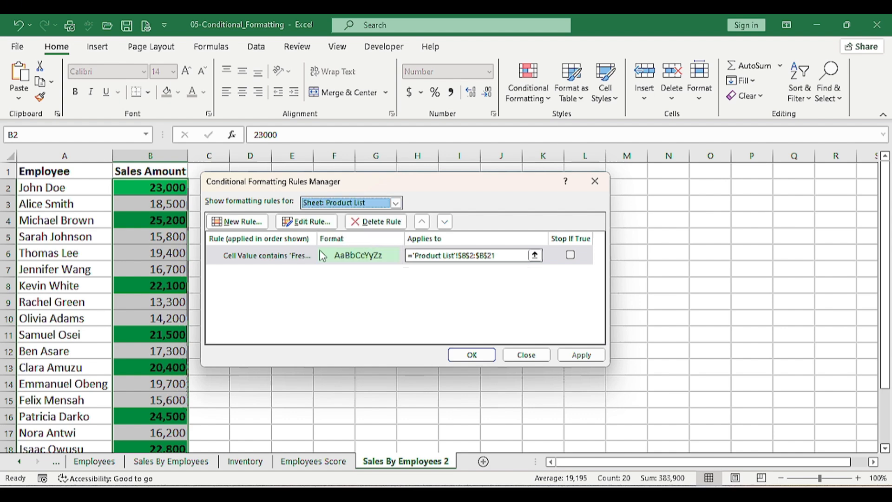
{"action": "left_click", "coordinate": [395, 204]}
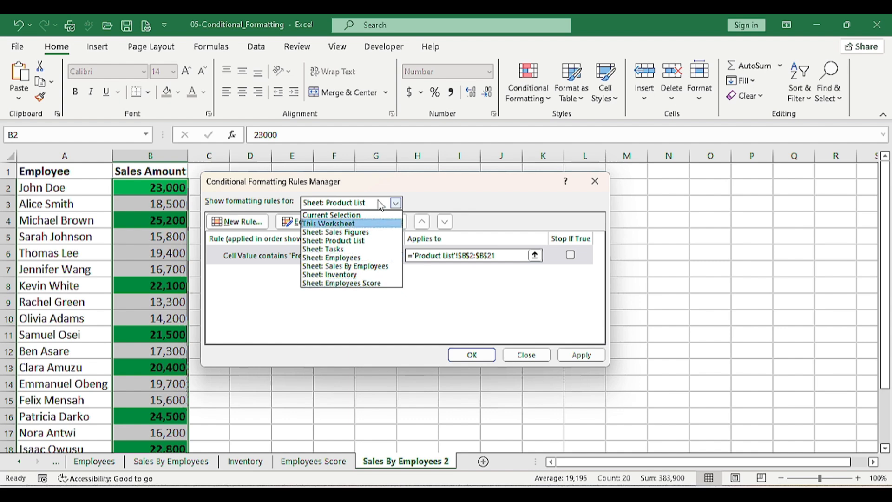
{"action": "left_click", "coordinate": [396, 204]}
{"action": "left_click", "coordinate": [396, 204]}
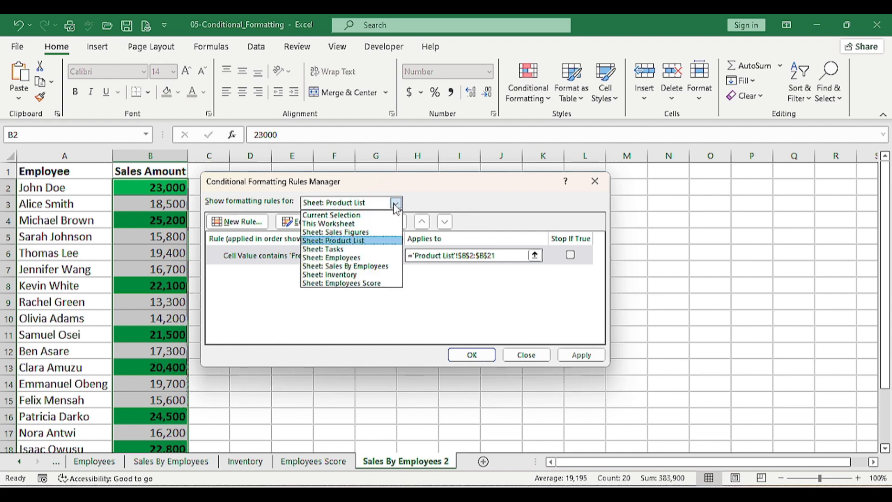
Show the rules for the current selection, delete the =B2>20000 formula rule and review the sales amounts.
{"action": "left_click", "coordinate": [349, 216]}
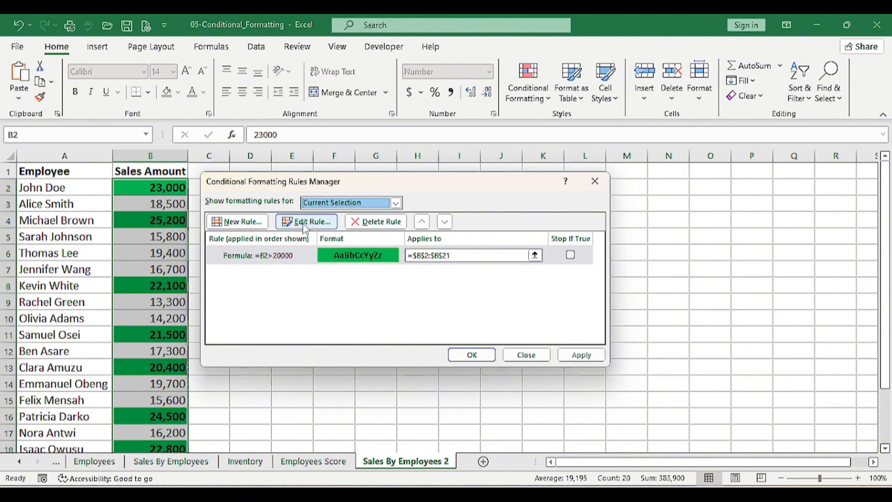
{"action": "left_click", "coordinate": [300, 259]}
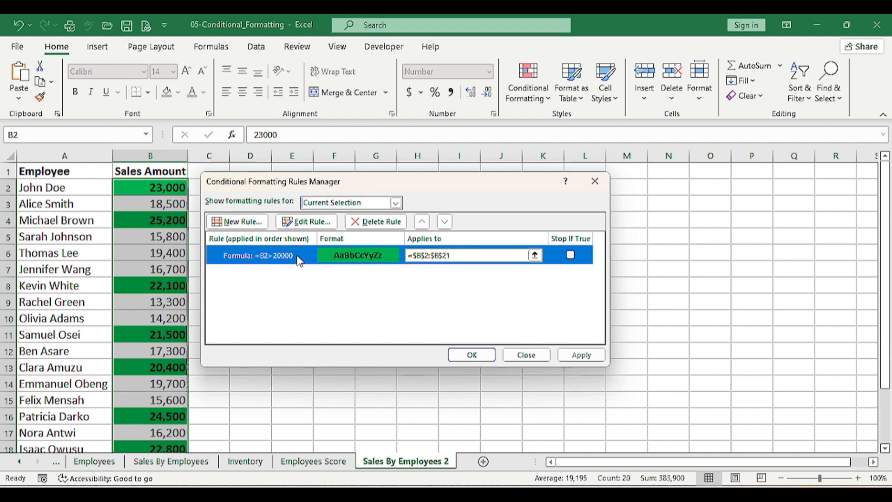
{"action": "left_click", "coordinate": [377, 222]}
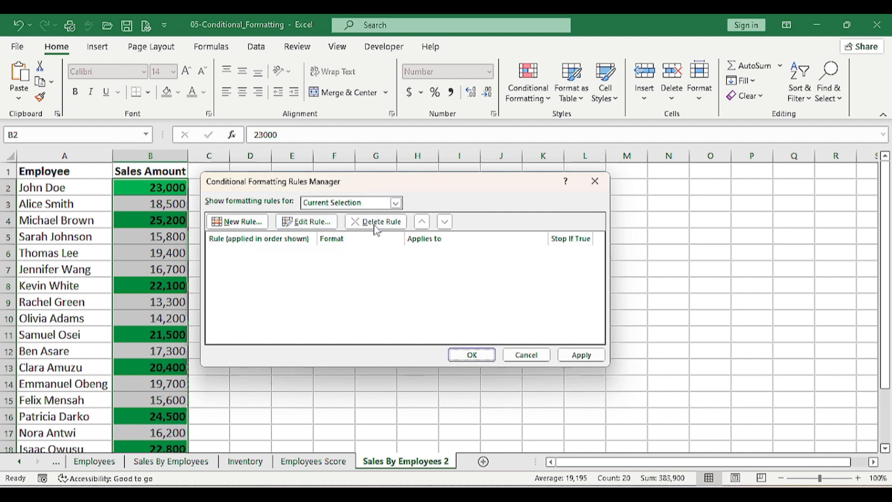
{"action": "left_click", "coordinate": [472, 355]}
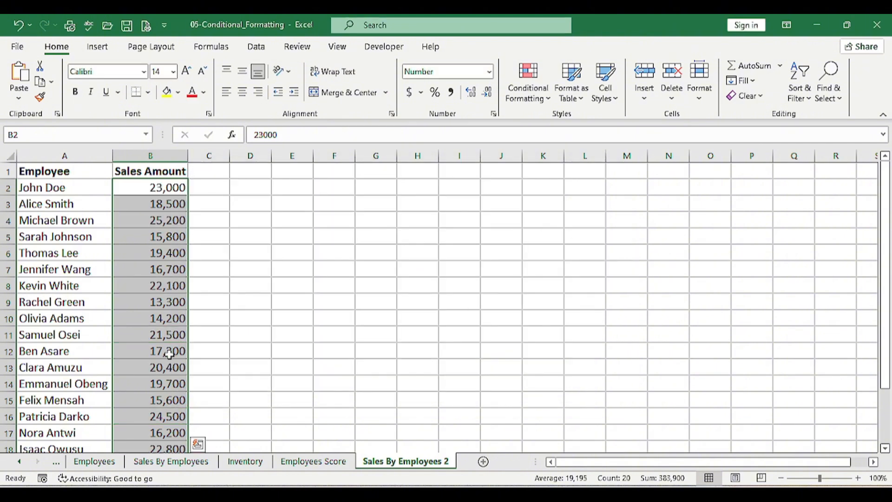
{"action": "scroll", "coordinate": [168, 354], "scroll_direction": "down", "scroll_amount": 1}
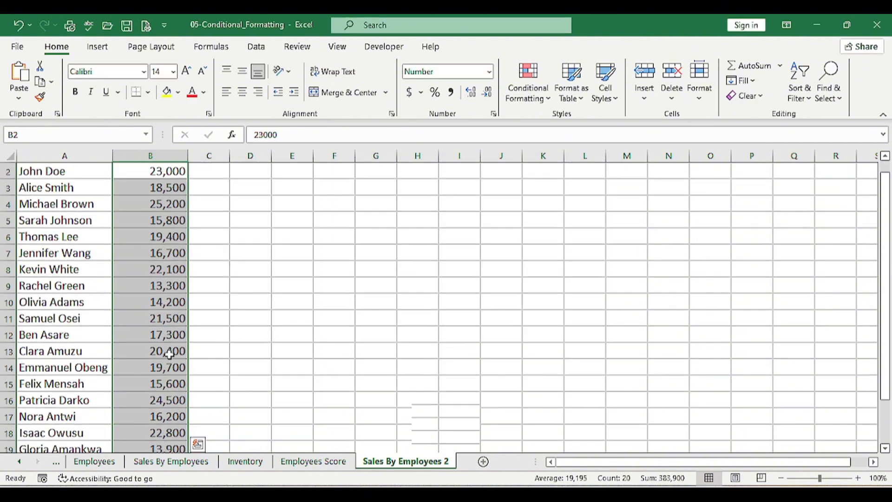